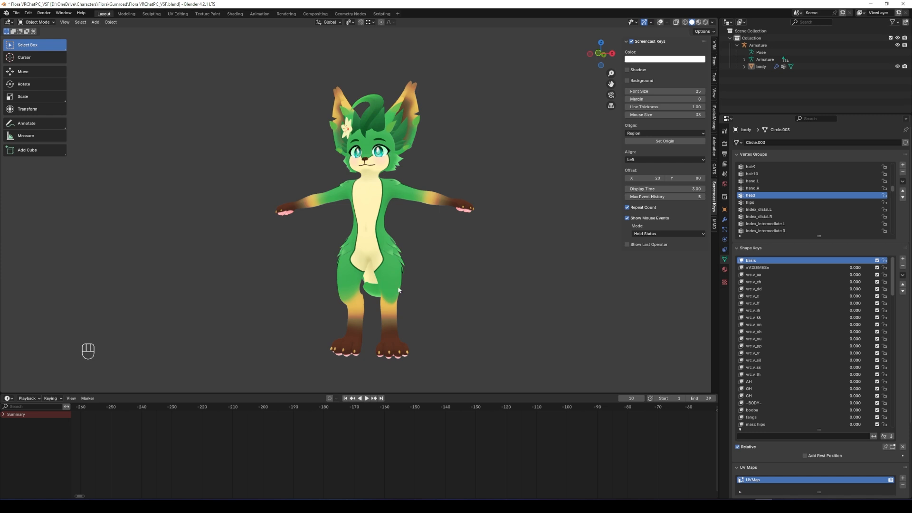
Turn the view to face Flora front-on and show the armature bones, grid and statistics.
middle_click_drag(347, 277, 353, 288)
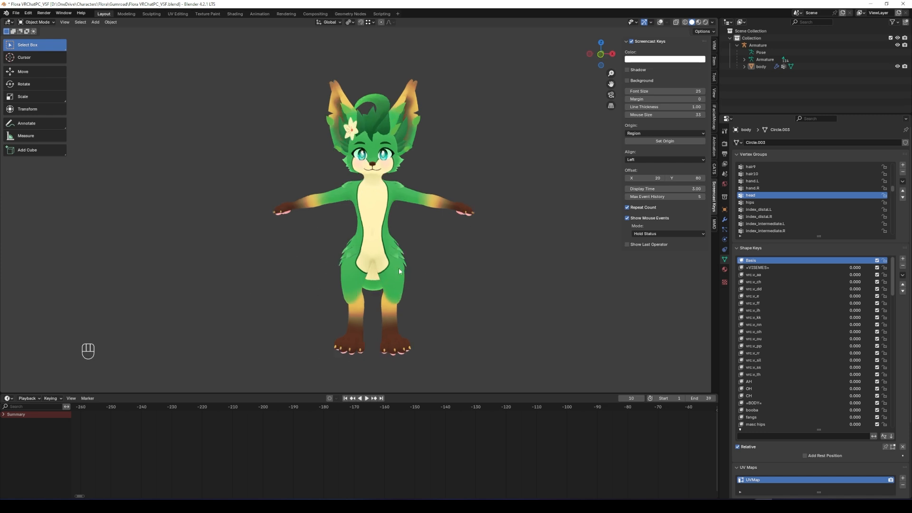
middle_click_drag(294, 225, 307, 229)
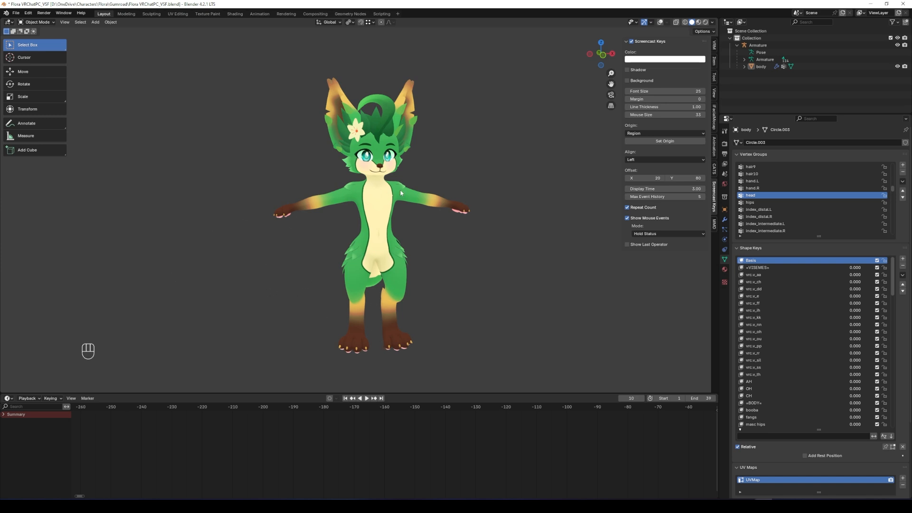
key("shift+alt+z")
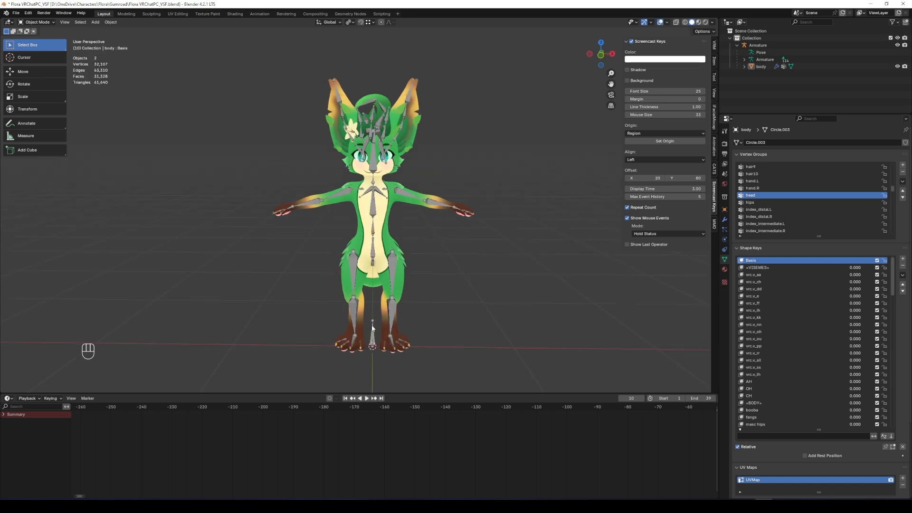
Enlarge the properties area and scroll the body's shape keys, from browDownLeft to tongueOut.
left_click_drag(813, 115, 830, 88)
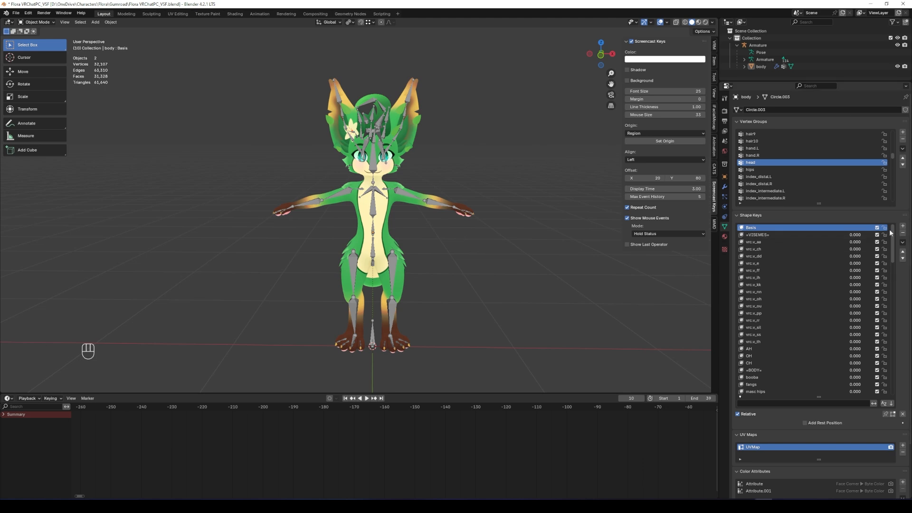
mouse_move(892, 233)
left_mouse_down()
mouse_move(898, 361)
mouse_move(895, 231)
left_mouse_up()
mouse_move(893, 247)
left_mouse_down()
mouse_move(893, 270)
mouse_move(891, 245)
left_mouse_up()
left_click_drag(893, 252, 893, 376)
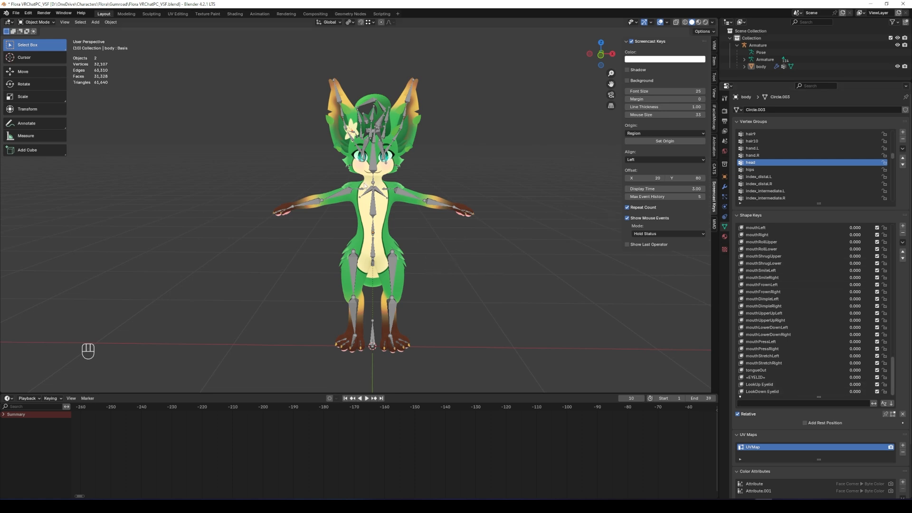
Select the body mesh and reshape its ears with a Grab stroke in Sculpt Mode.
middle_click_drag(431, 122, 453, 270, "shift")
left_click(412, 132)
key("ctrl+Tab")
left_click(460, 194)
scroll(456, 190, "up", 4)
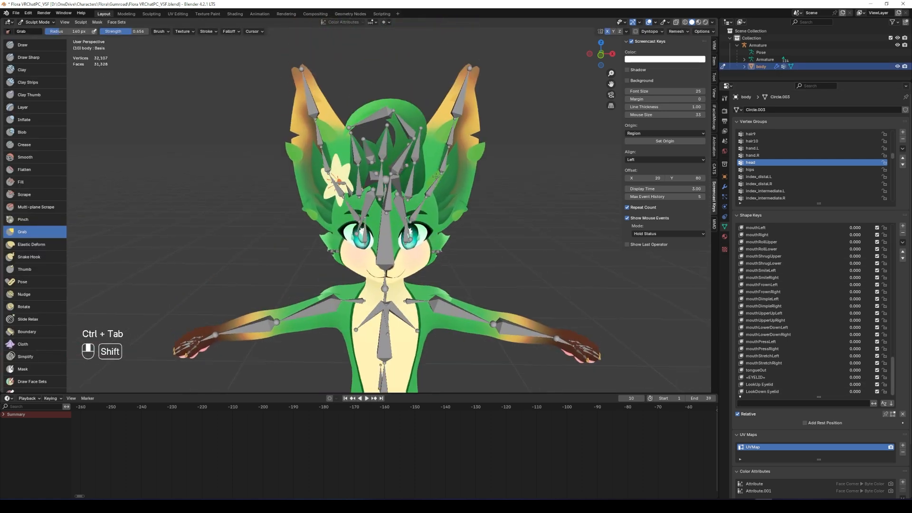
scroll(437, 214, "down", 2)
mouse_move(414, 145)
left_mouse_down()
mouse_move(383, 105)
mouse_move(382, 89)
left_mouse_up()
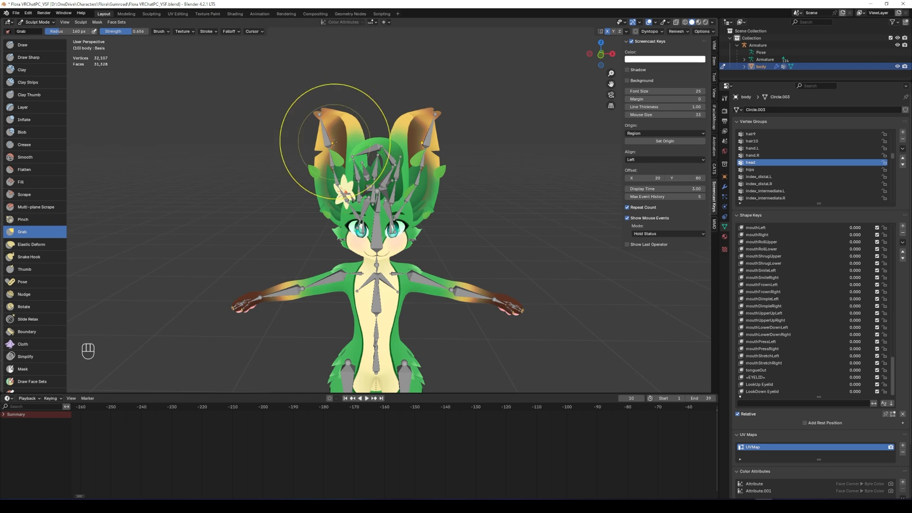
Return to Object Mode with the armature and body selected, ready for export.
scroll(385, 181, "down", 3)
key("ctrl+Tab")
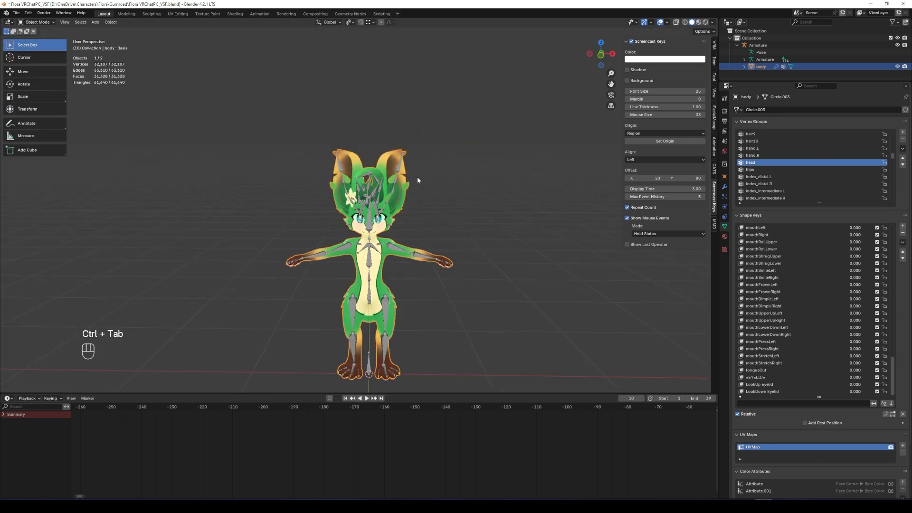
left_click(16, 12)
Export only the selected objects as FBX with FBX All scaling, named Flora FBX.fbx.
mouse_move(30, 122)
left_click(106, 185)
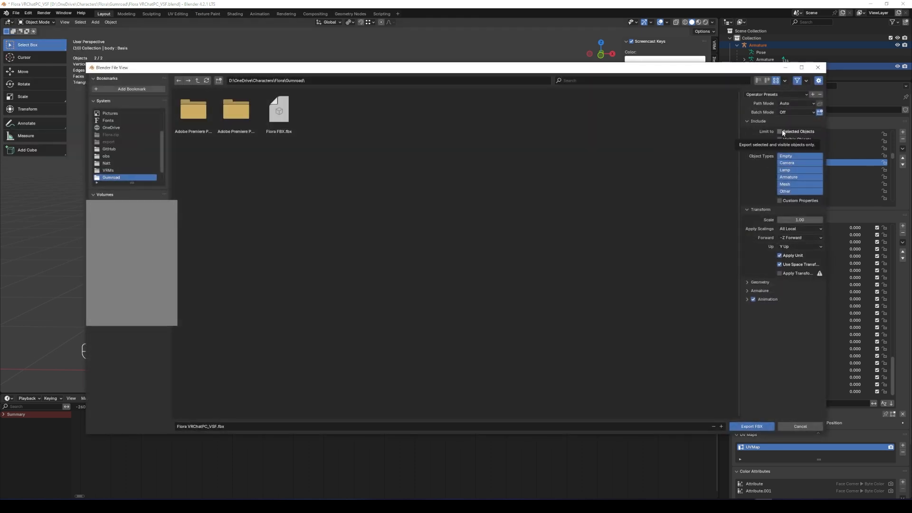
left_click(781, 133)
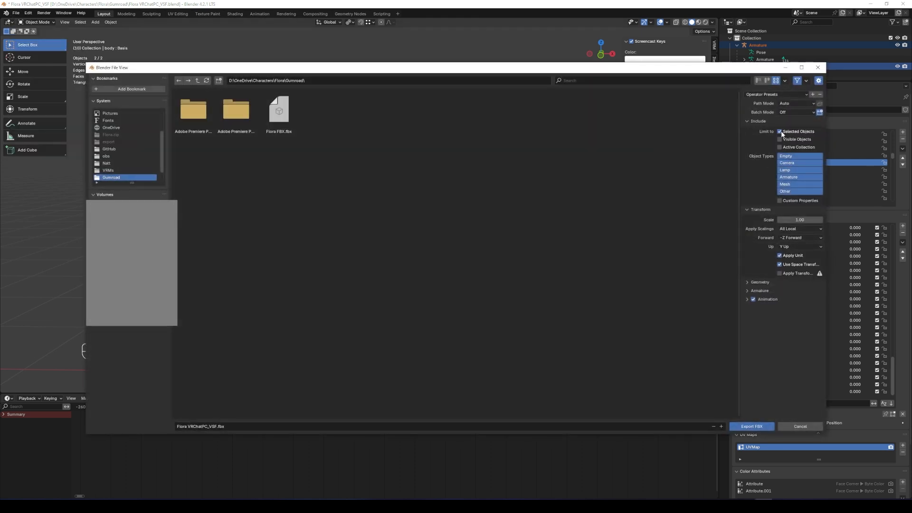
left_click(791, 230)
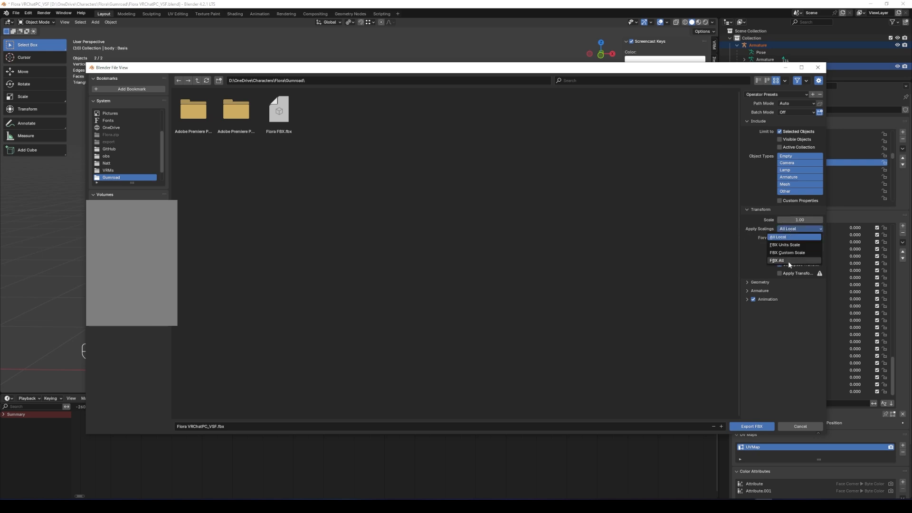
left_click(788, 260)
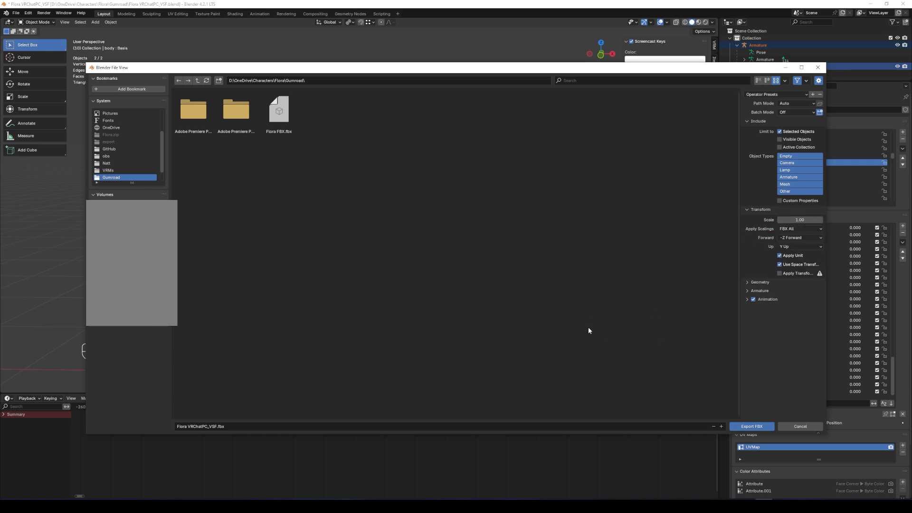
left_click(756, 291)
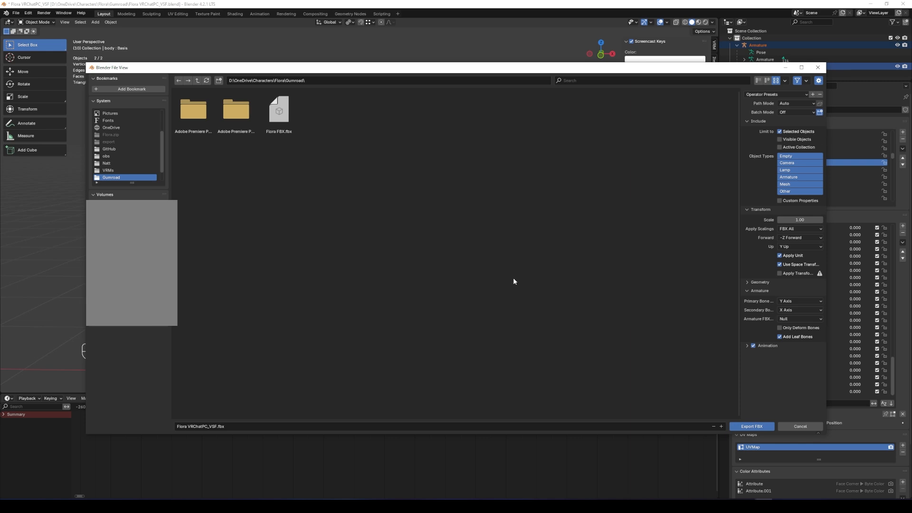
left_click(758, 290)
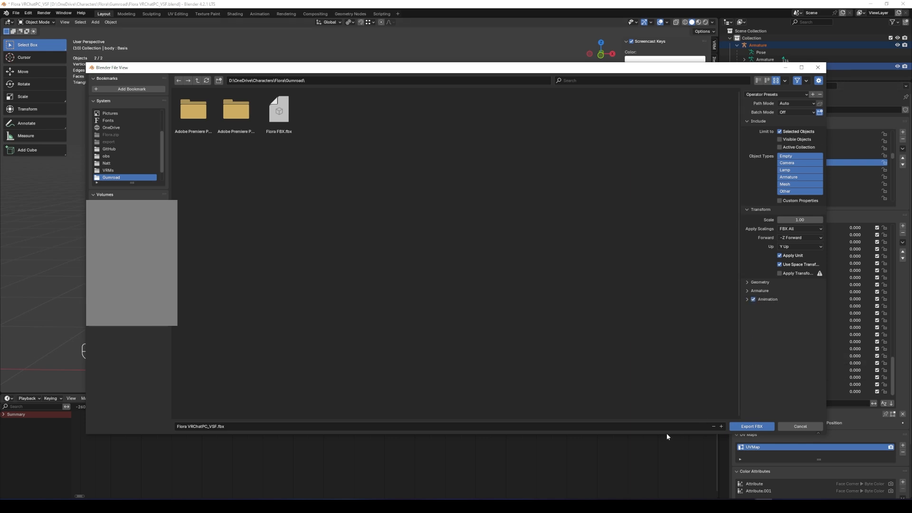
left_click(279, 112)
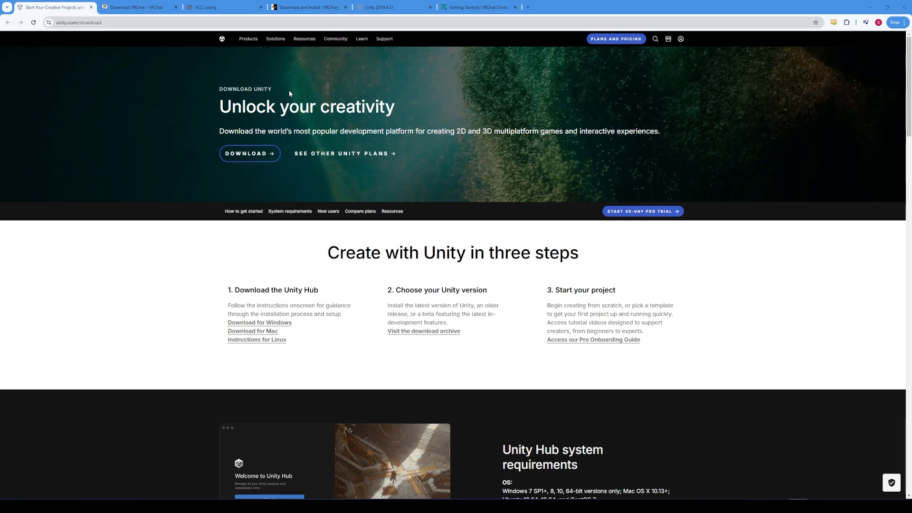
Download the Unity Hub installer and check VRChat's Creator Companion download page.
left_click(252, 158)
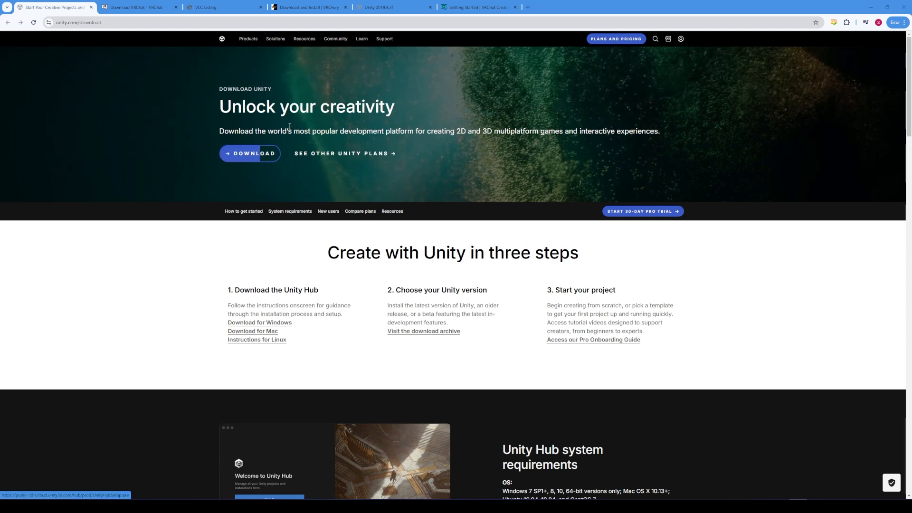
left_click(130, 5)
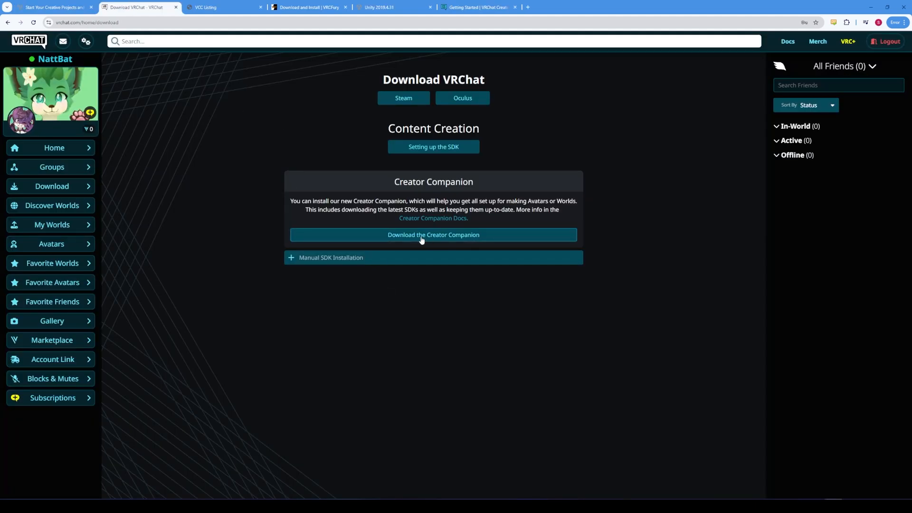
left_click(61, 9)
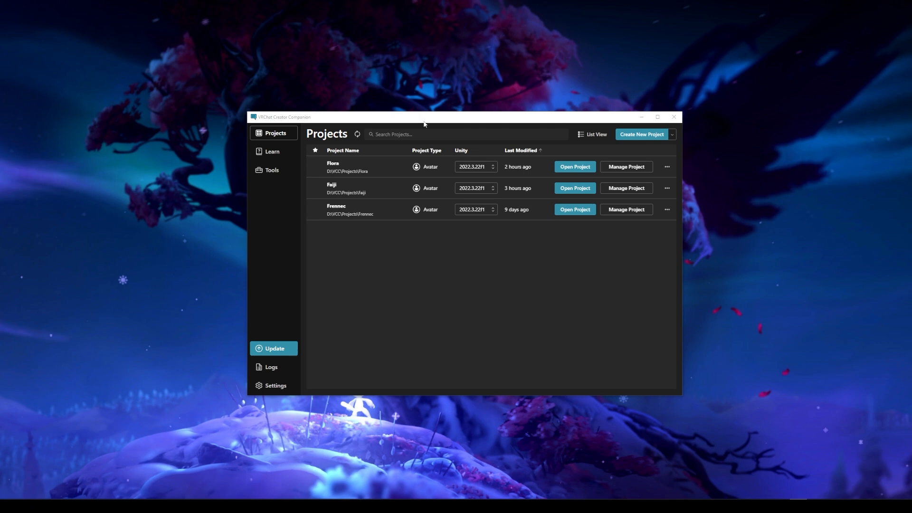
Create a new Unity 2022 avatar project named Test in the Creator Companion.
left_click_drag(430, 122, 453, 104)
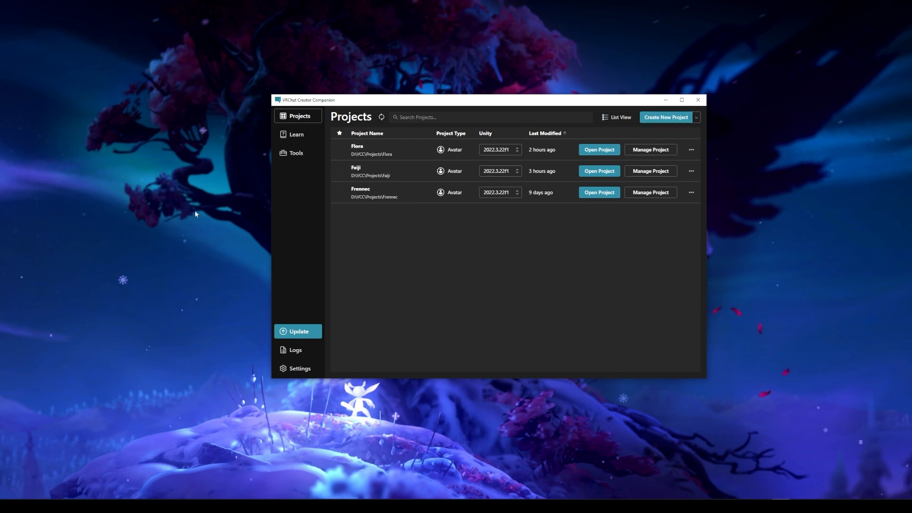
left_click(665, 117)
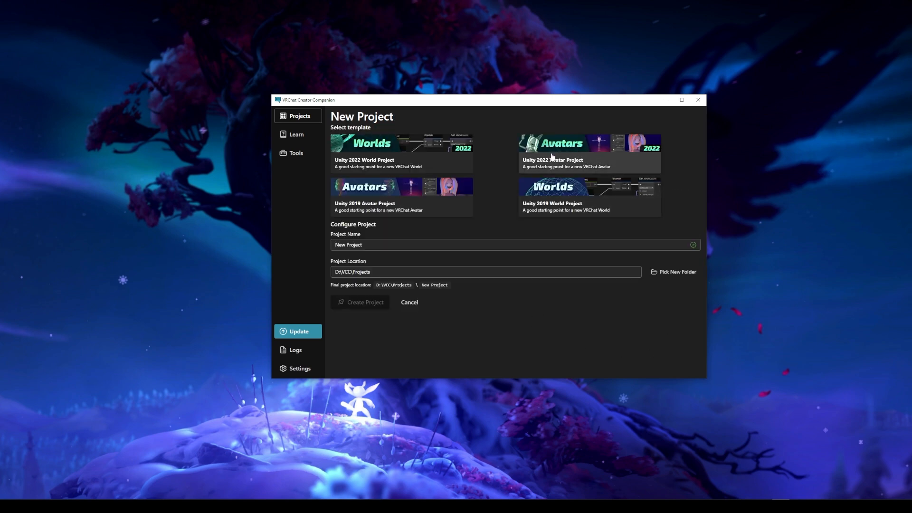
triple_click(392, 242)
type("F")
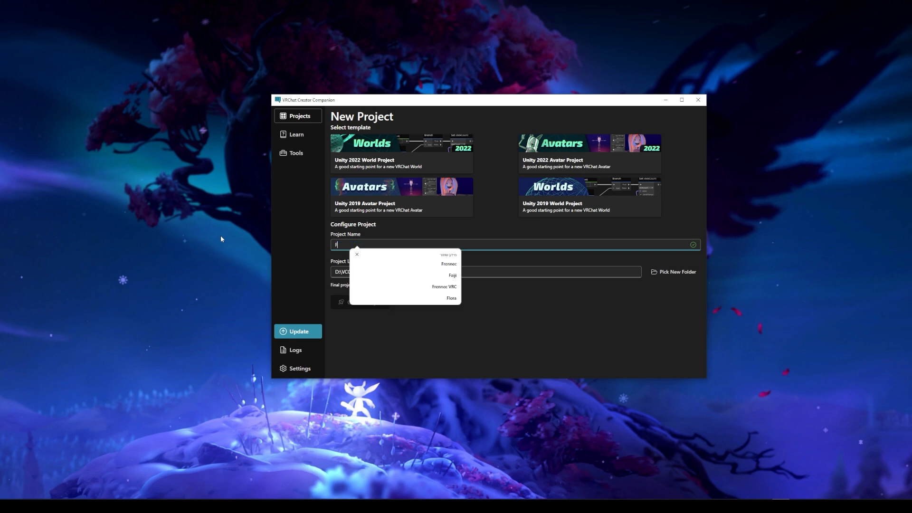
key("BackSpace")
type("Test")
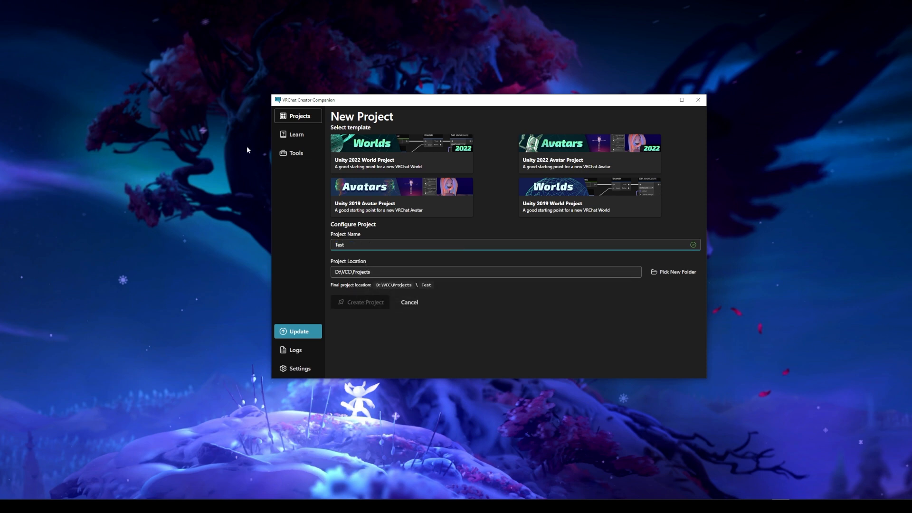
key("Return")
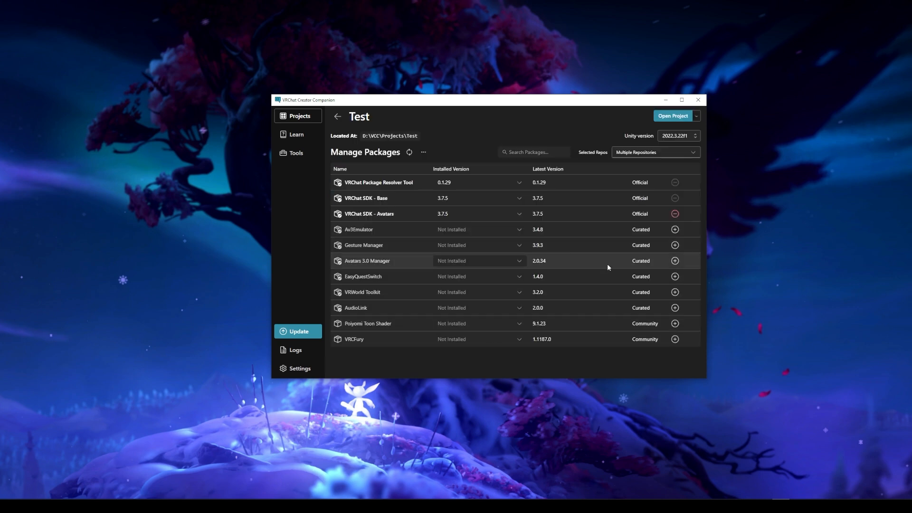
Add the Av3Emulator, Gesture Manager and Avatars 3.0 Manager packages to the Test project.
left_click(674, 230)
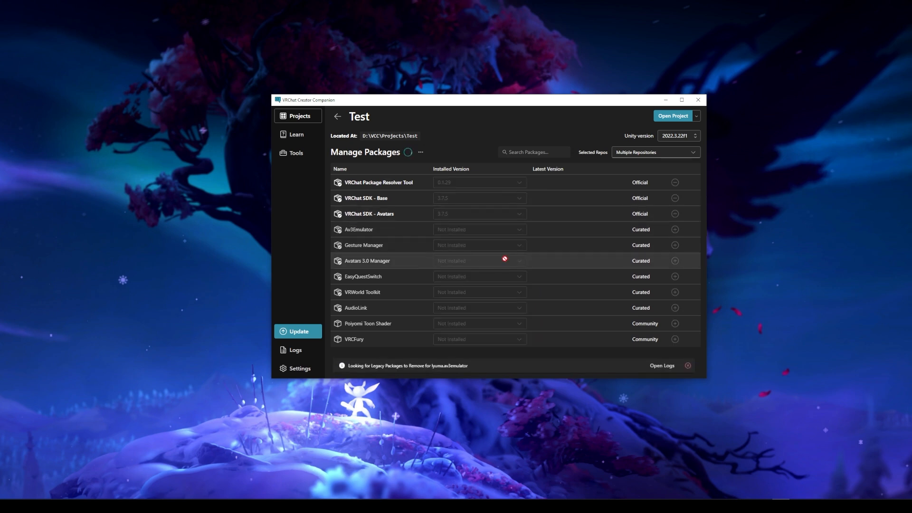
left_click(675, 246)
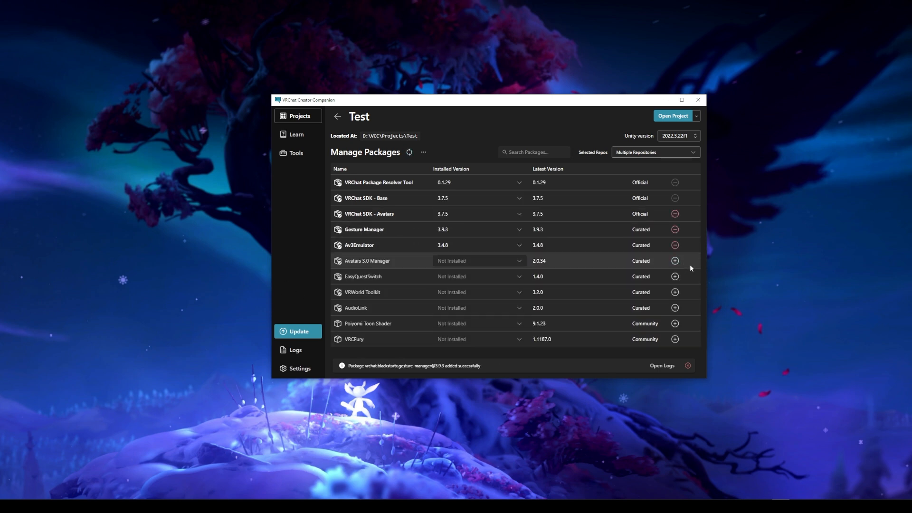
left_click(675, 261)
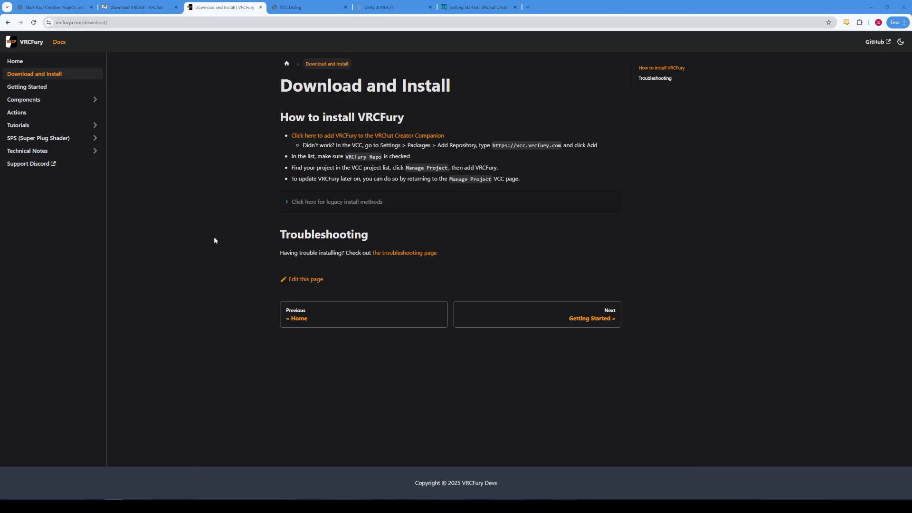
Add the VRCFury and Poiyomi Toon Shader repositories to the Creator Companion from Chrome.
left_click(371, 135)
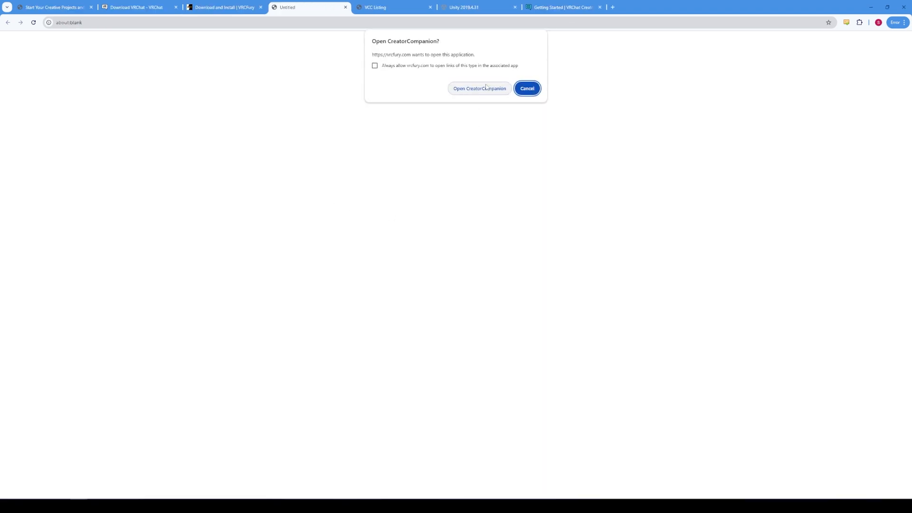
left_click(380, 7)
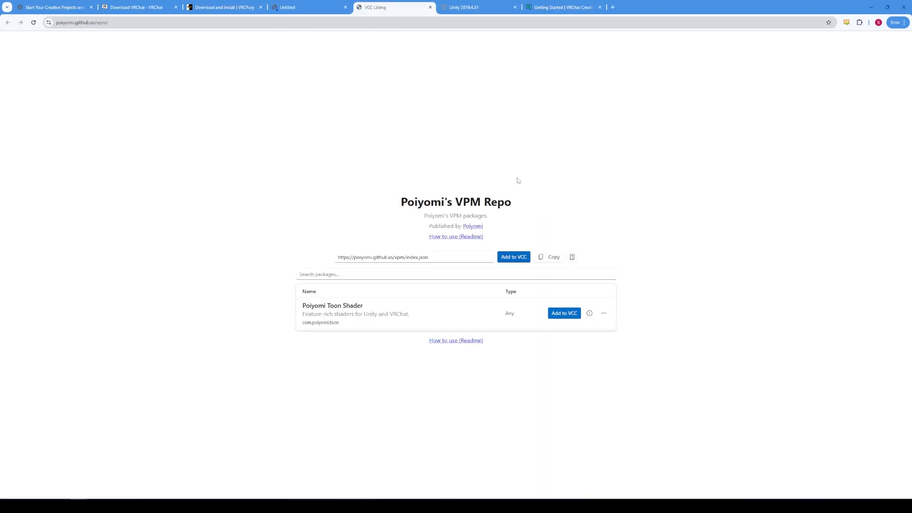
left_click(564, 313)
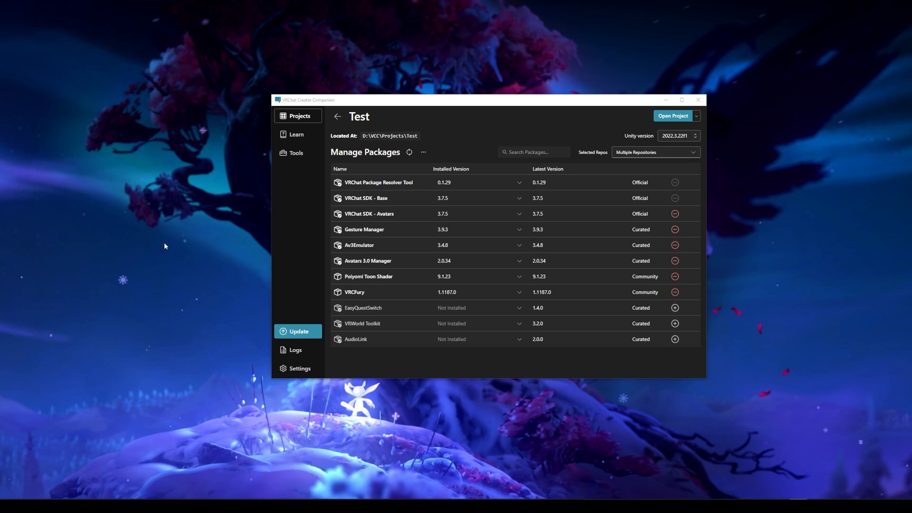
Launch the Test project in Unity, ignoring the Enter Safe Mode prompt.
left_click(674, 116)
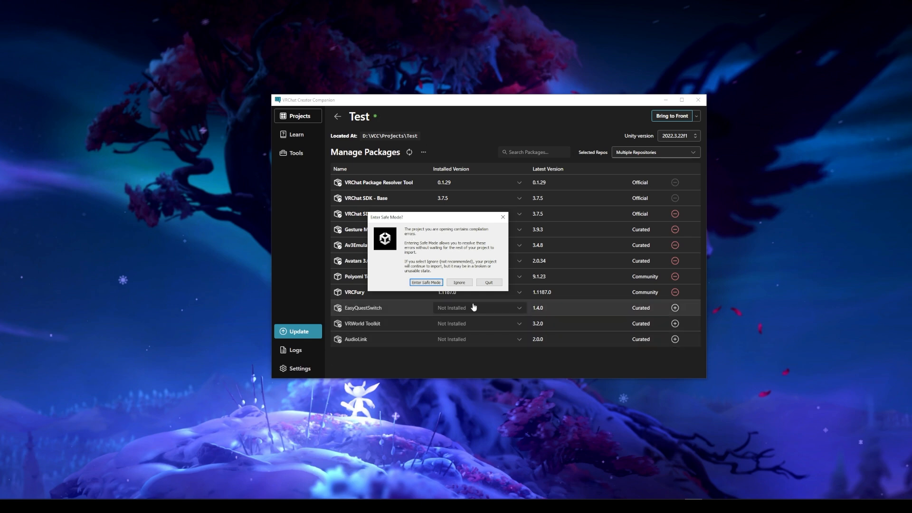
left_click(465, 283)
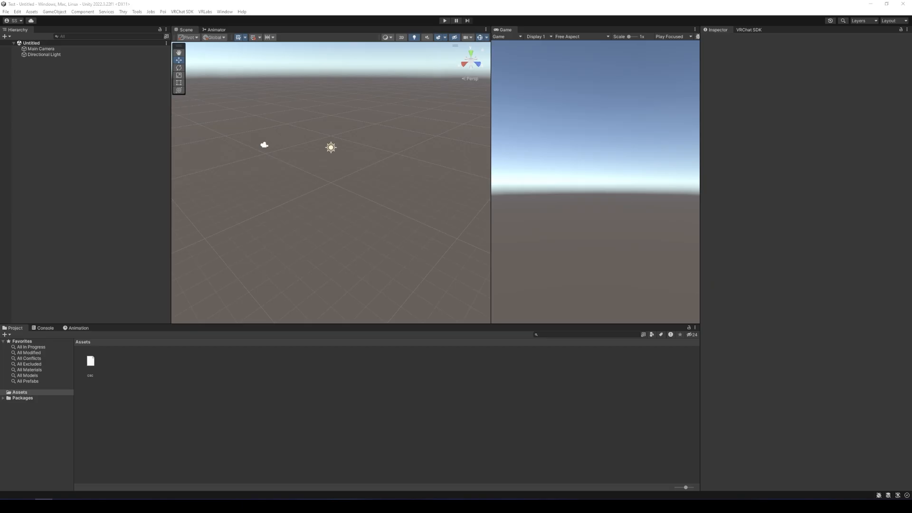
Import all items of FloraVRC.unitypackage into the project's Assets.
left_click_drag(0, 109, 290, 78)
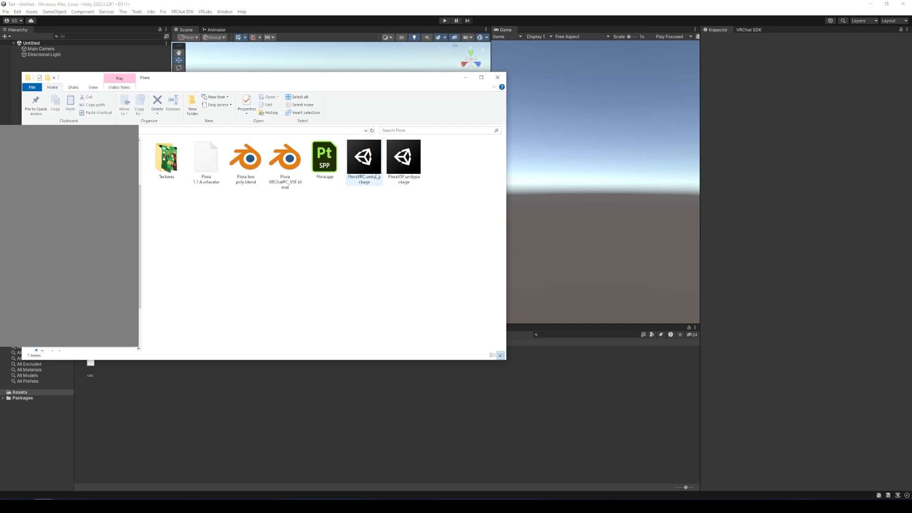
left_click_drag(362, 159, 155, 405)
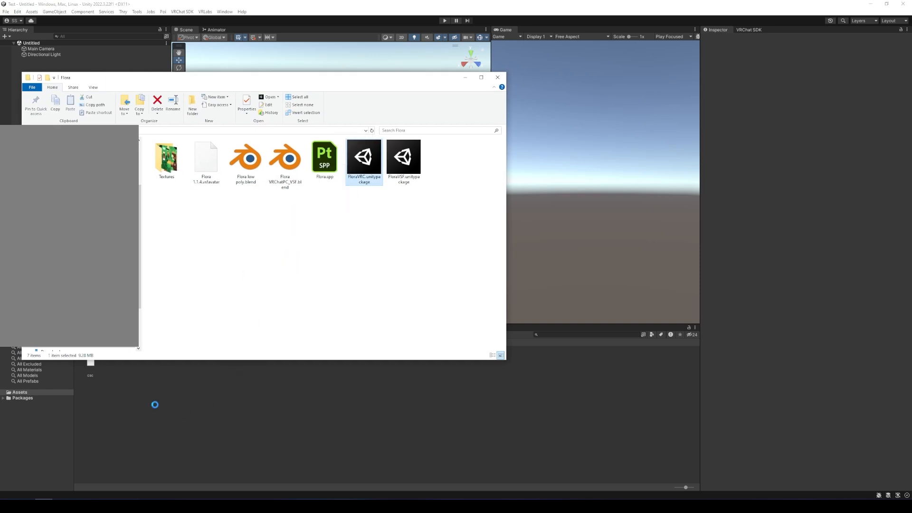
left_click(465, 80)
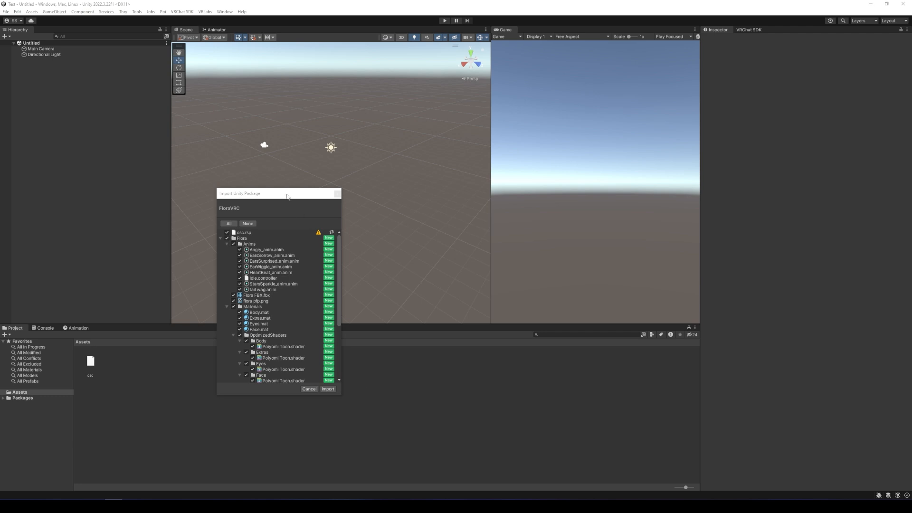
left_click(328, 389)
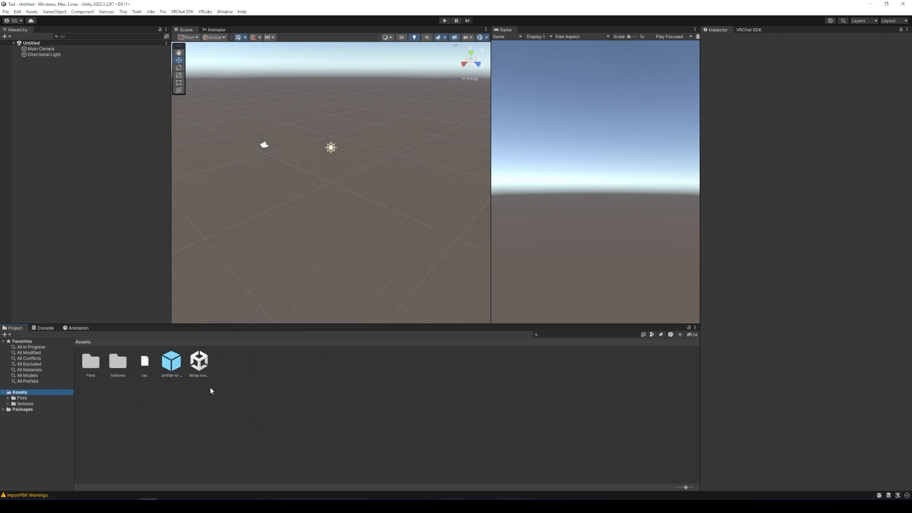
Load the Setup scene and select the Flora FBX model in the Flora folder.
double_click(199, 362)
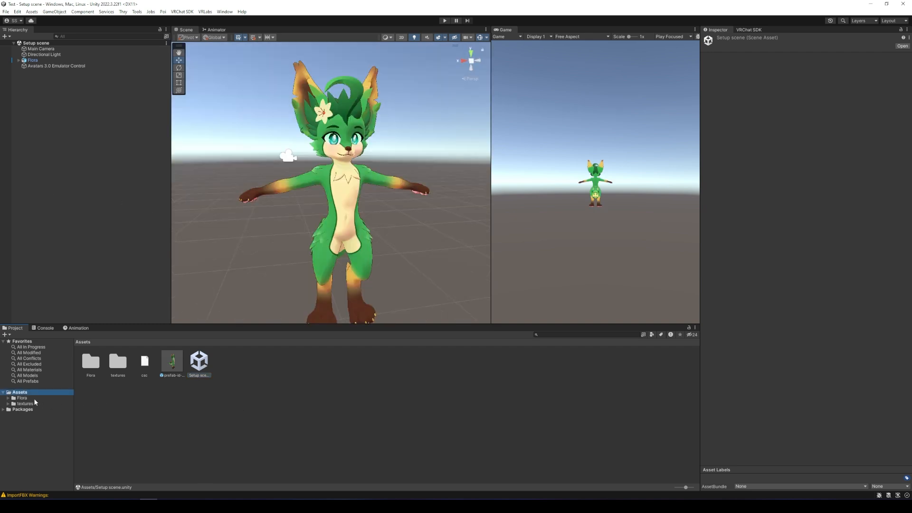
left_click(23, 398)
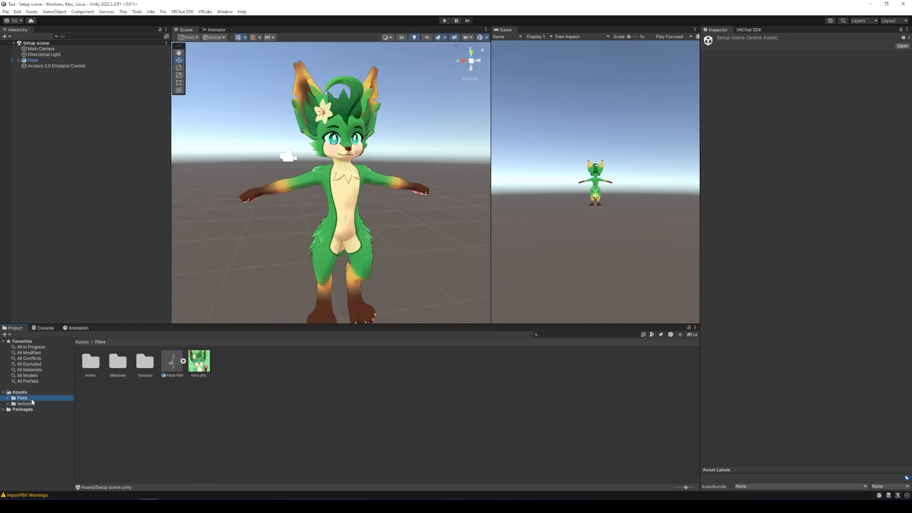
left_click(174, 364)
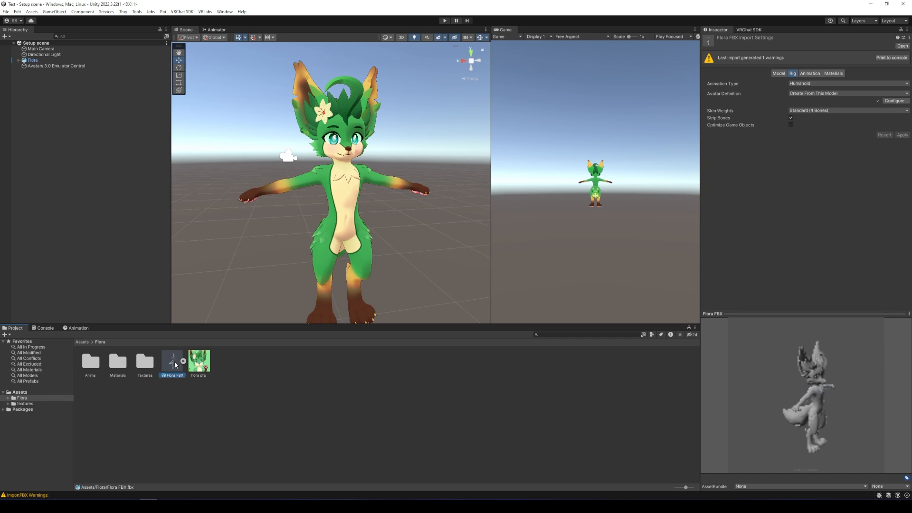
key("Delete")
key("Return")
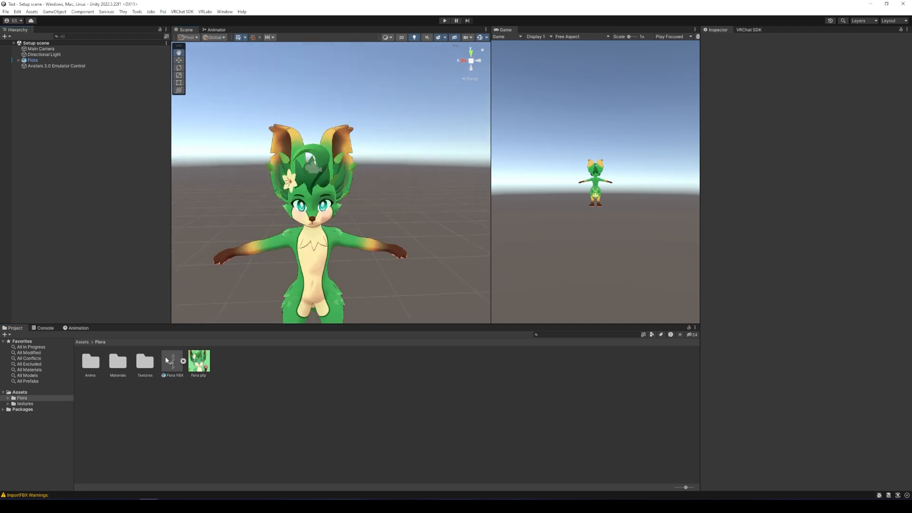
Enable Legacy Blend Shape Normals on Flora FBX and set Normals Mode to Area Weighted.
left_click(175, 360)
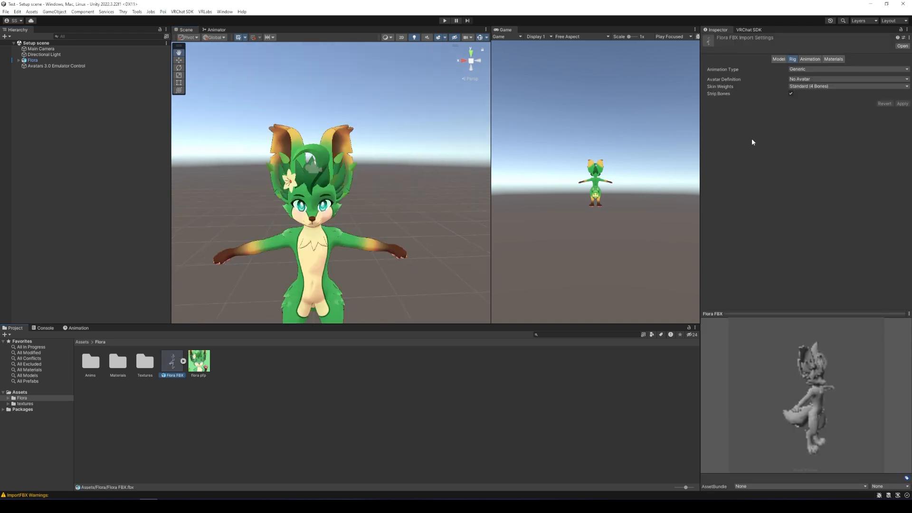
left_click(778, 60)
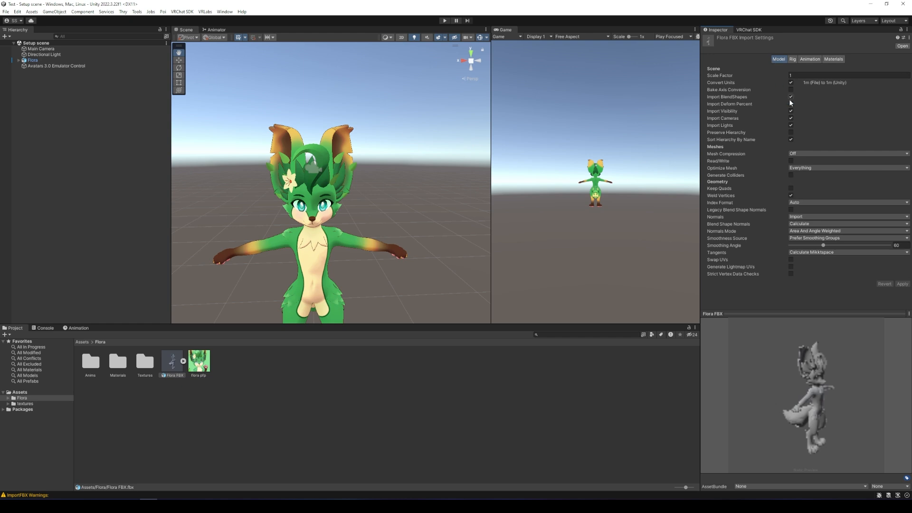
left_click(791, 210)
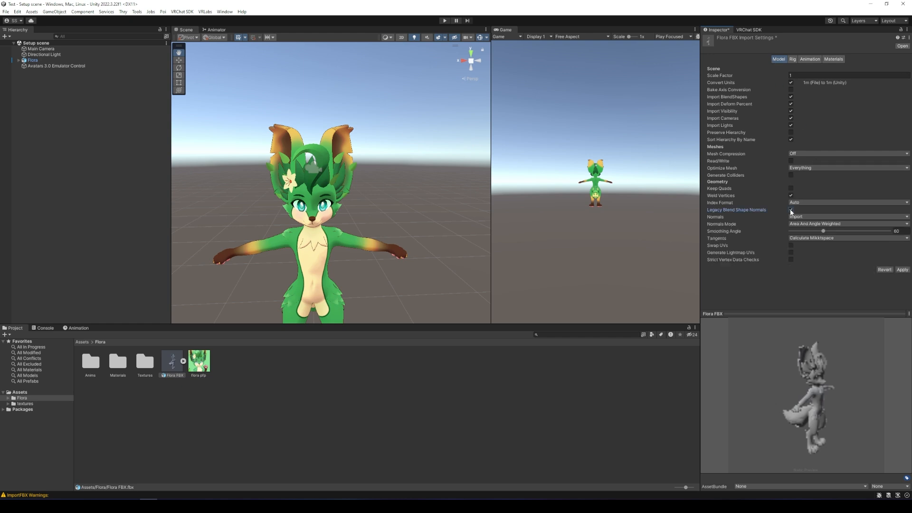
left_click(810, 224)
left_click(814, 247)
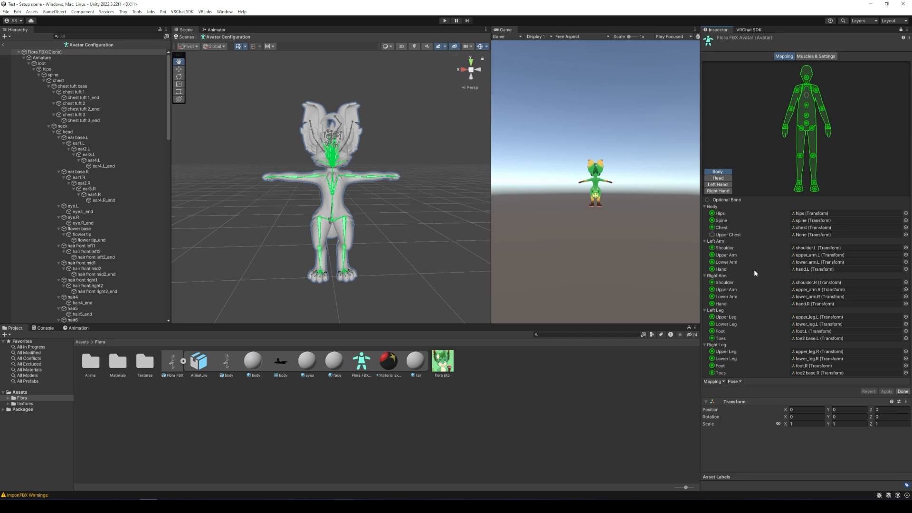
Clear the Jaw bone from Flora's head mapping and apply the pending import settings.
left_click(727, 179)
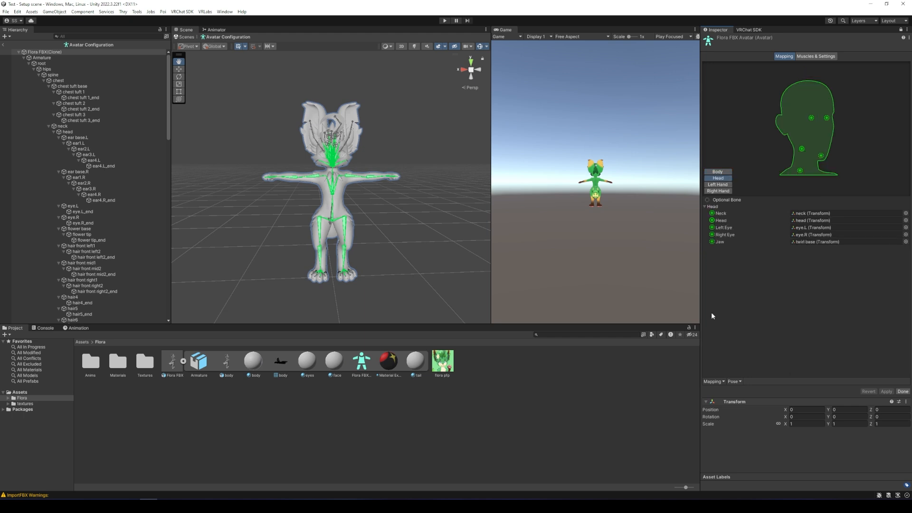
left_click(718, 242)
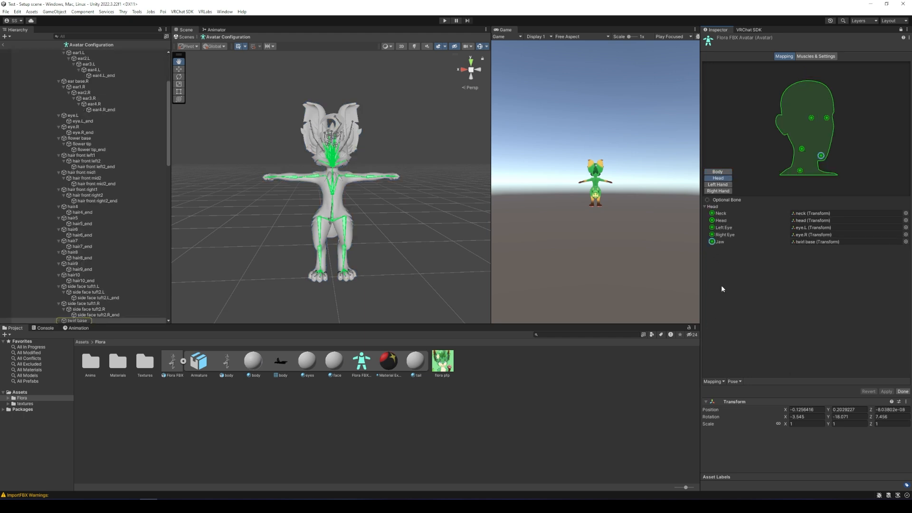
key("Delete")
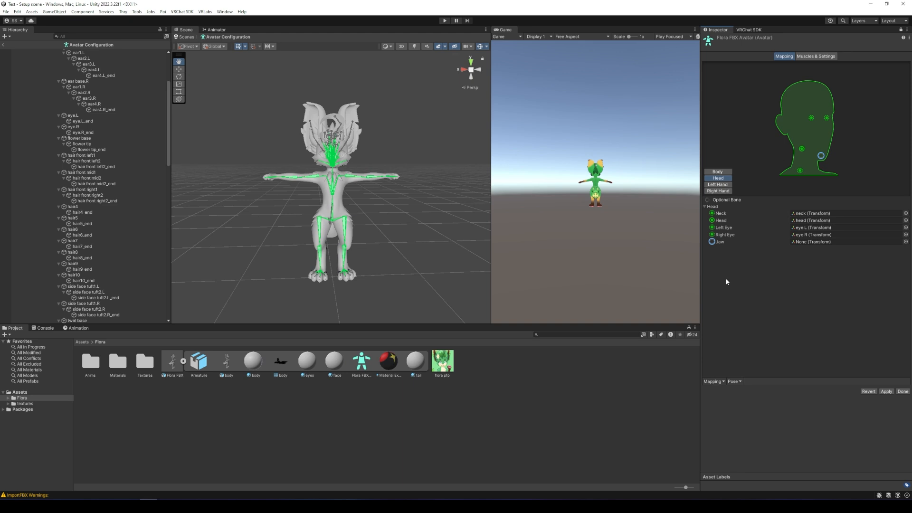
left_click(813, 57)
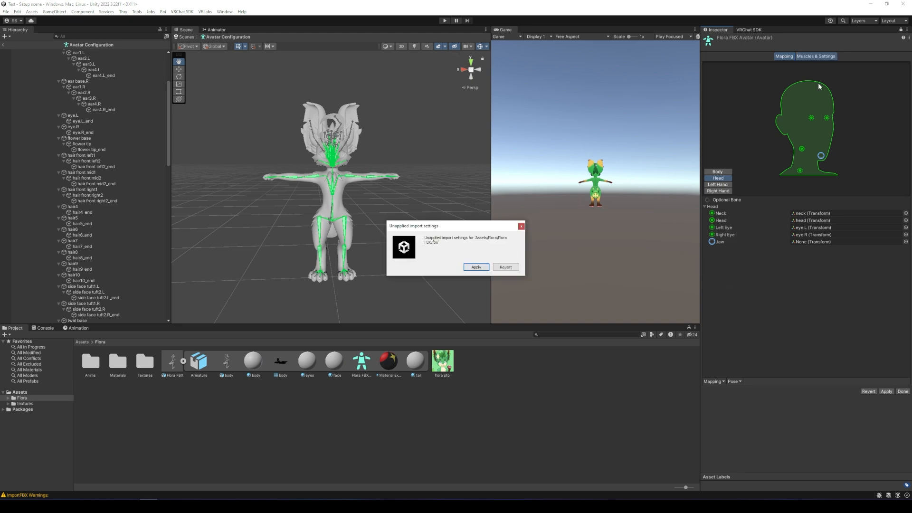
left_click(475, 267)
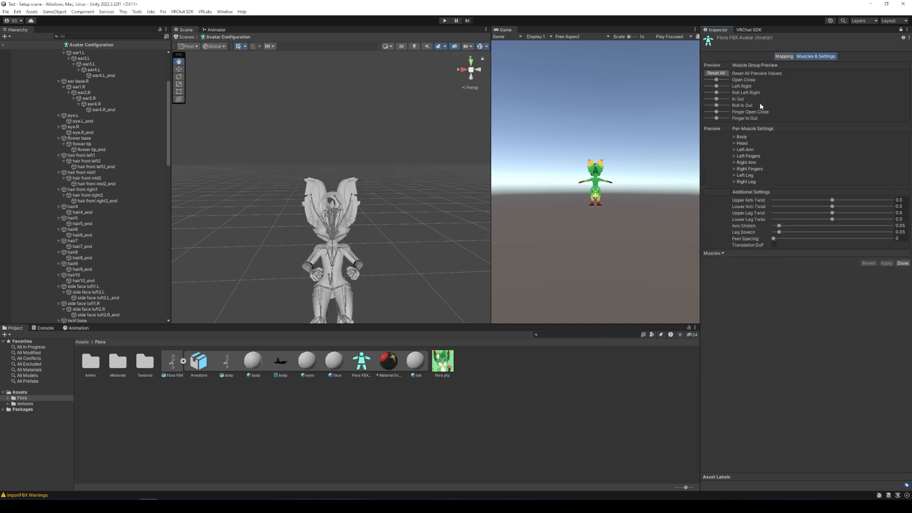
Lower Arm Twist to 0.142, apply the avatar configuration and close it.
left_click_drag(832, 207, 824, 208)
left_click_drag(793, 213, 791, 213)
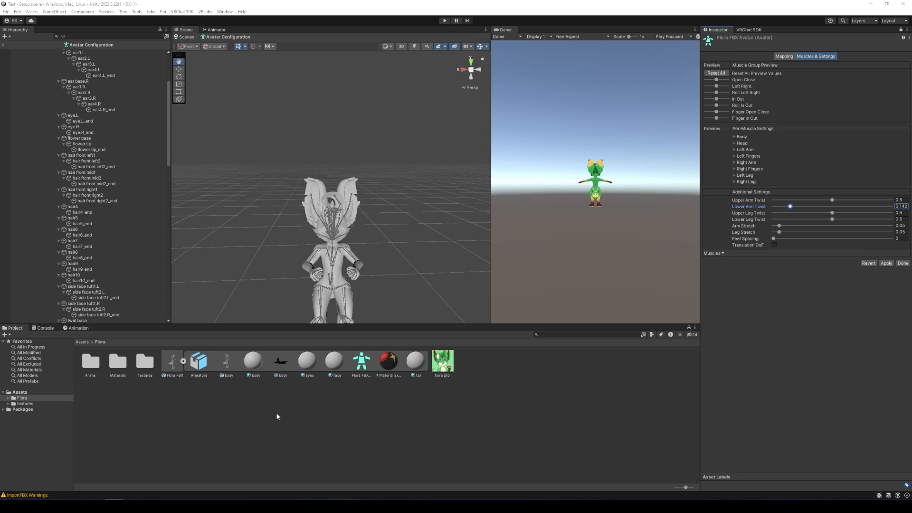
left_click(887, 263)
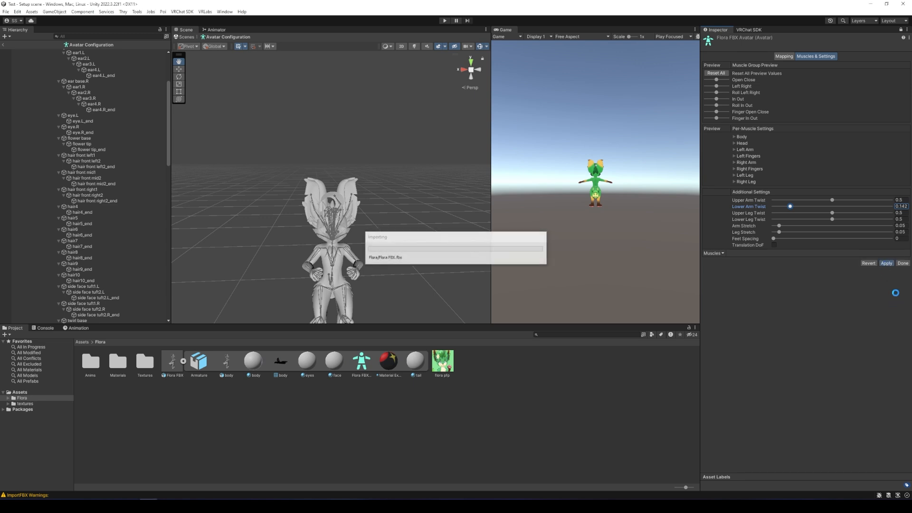
left_click(903, 263)
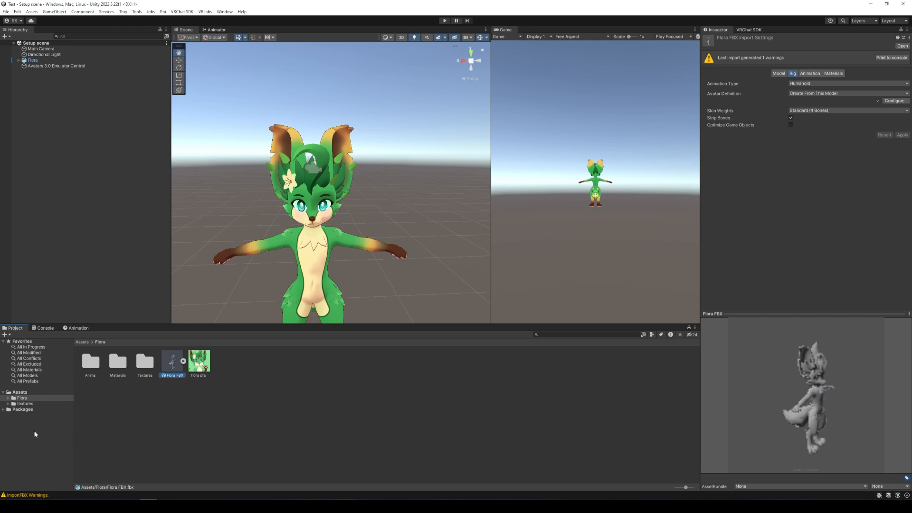
Inspect the import settings of Flora's body, face and tail textures.
left_click(240, 430)
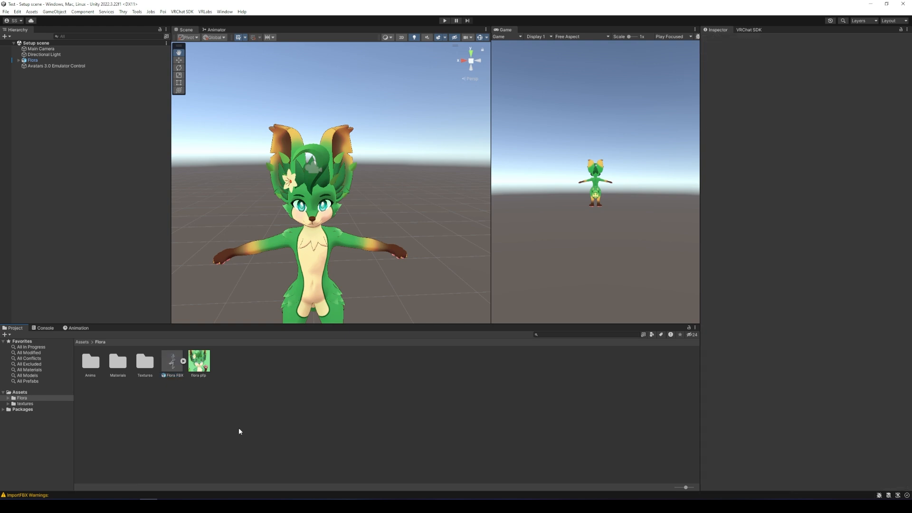
double_click(145, 362)
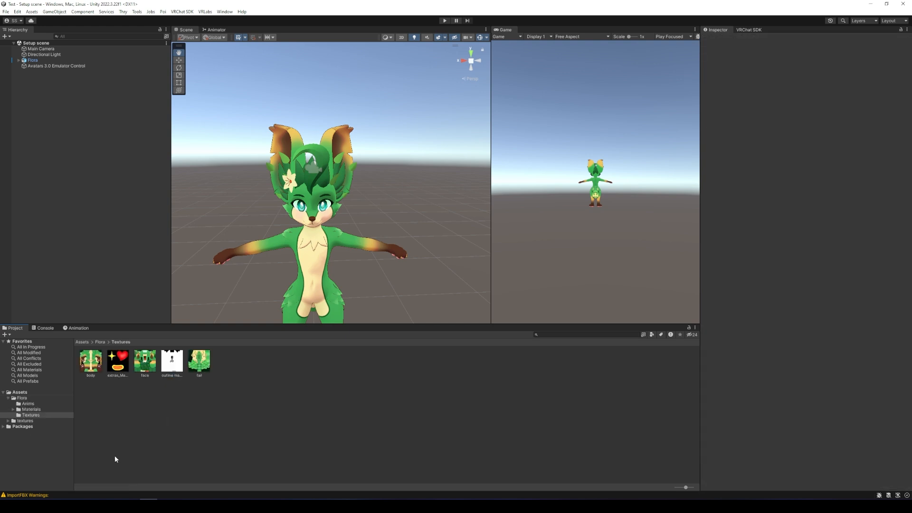
left_click(91, 363)
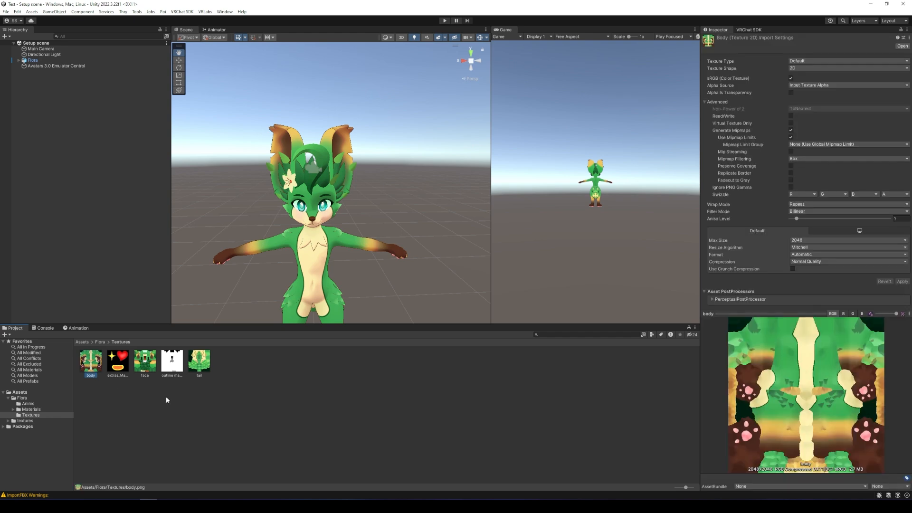
left_click(203, 369, "ctrl")
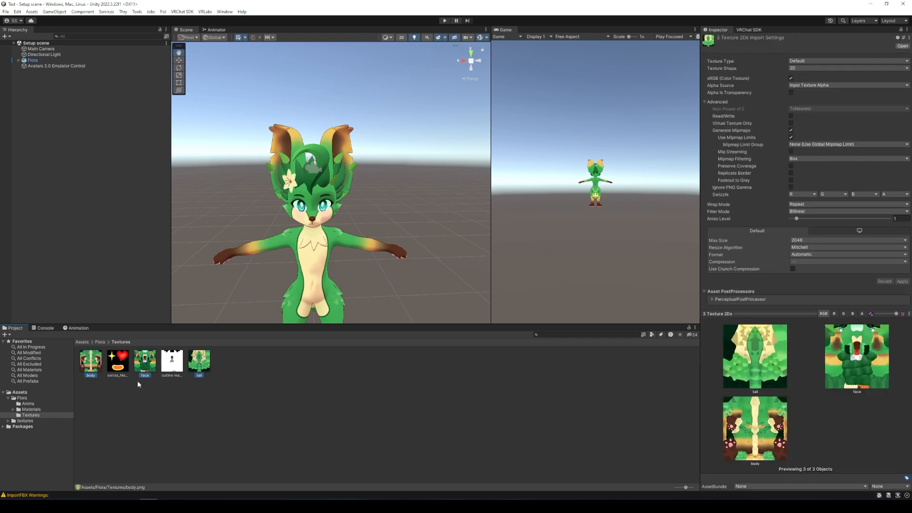
left_click(274, 415)
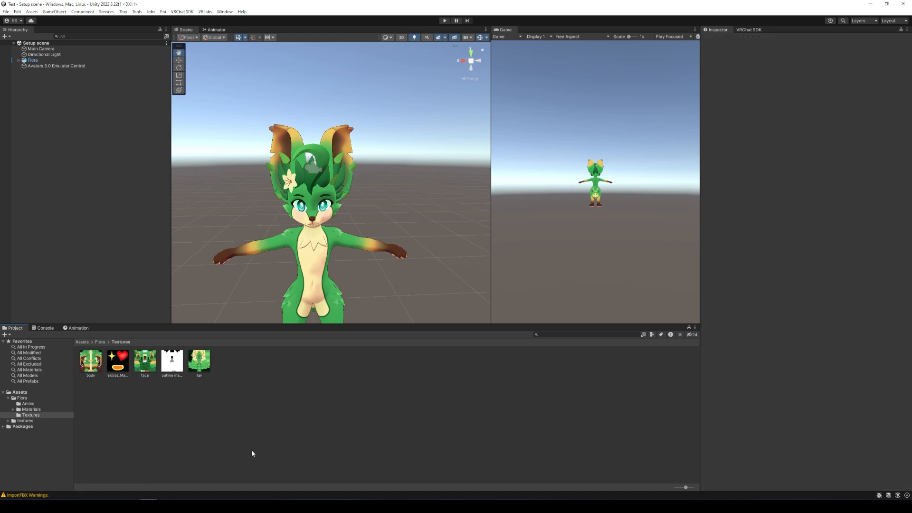
Toggle the Poiyomi shader lock on the Body material, then bring up the VRChat SDK panel.
left_click(31, 409)
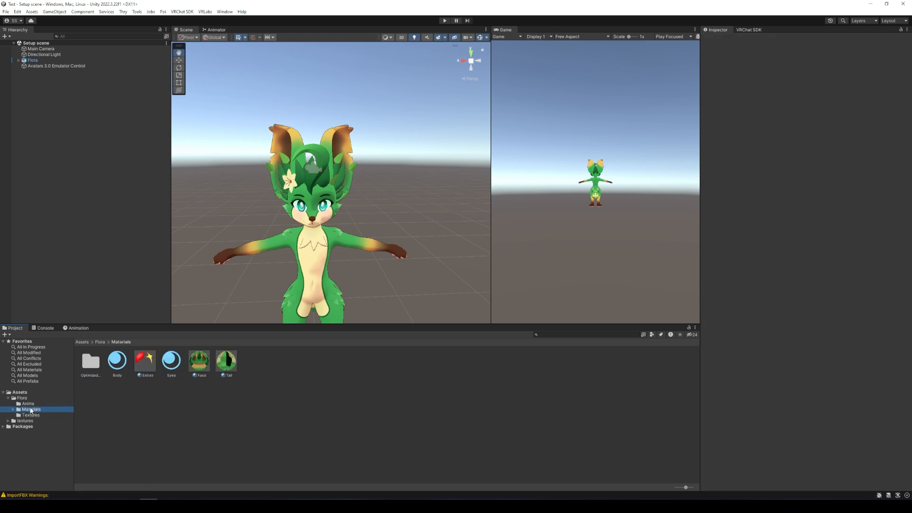
left_click(120, 362)
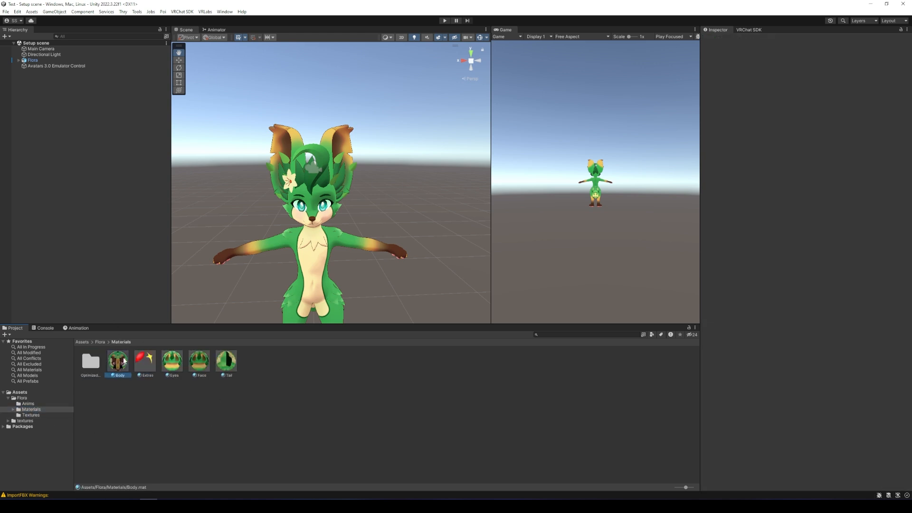
left_click(815, 80)
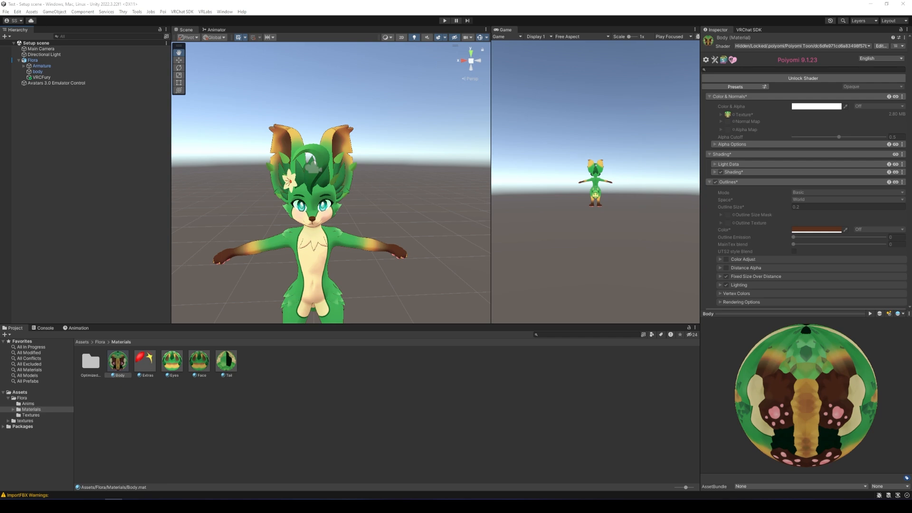
left_click(750, 30)
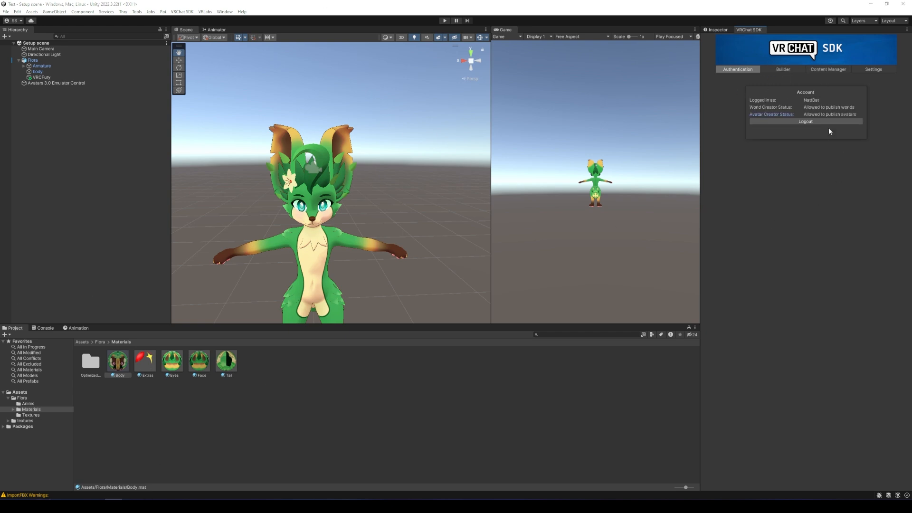
Auto-fix the Read/Write and mipmap validations, accept the upload terms, and Build & Publish.
left_click(783, 70)
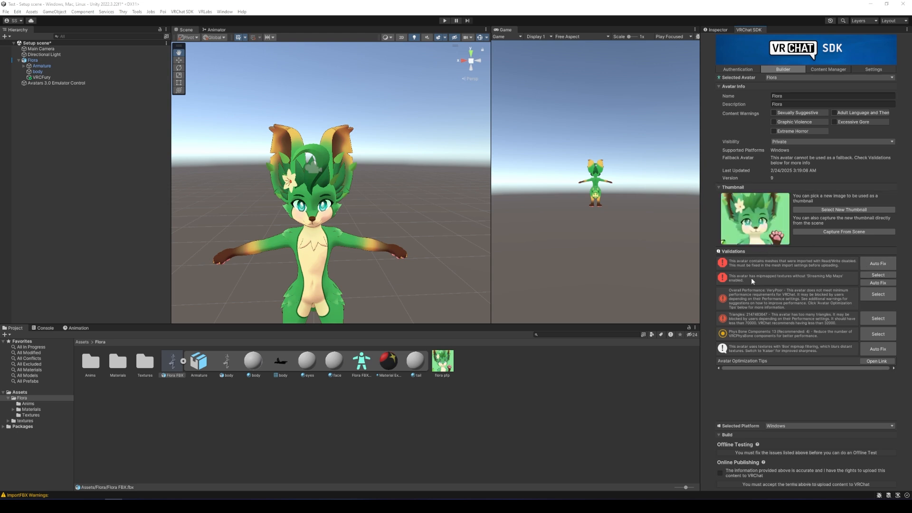
left_click(878, 263)
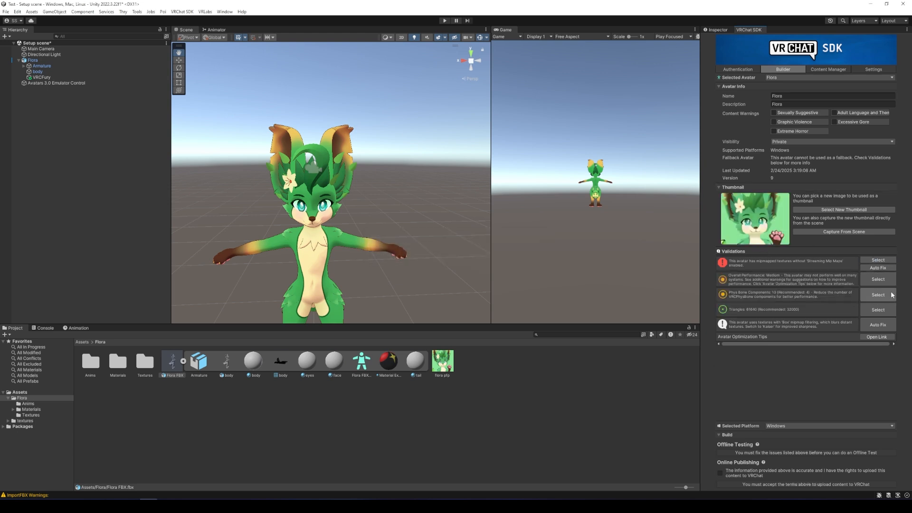
left_click(878, 268)
left_click(879, 308)
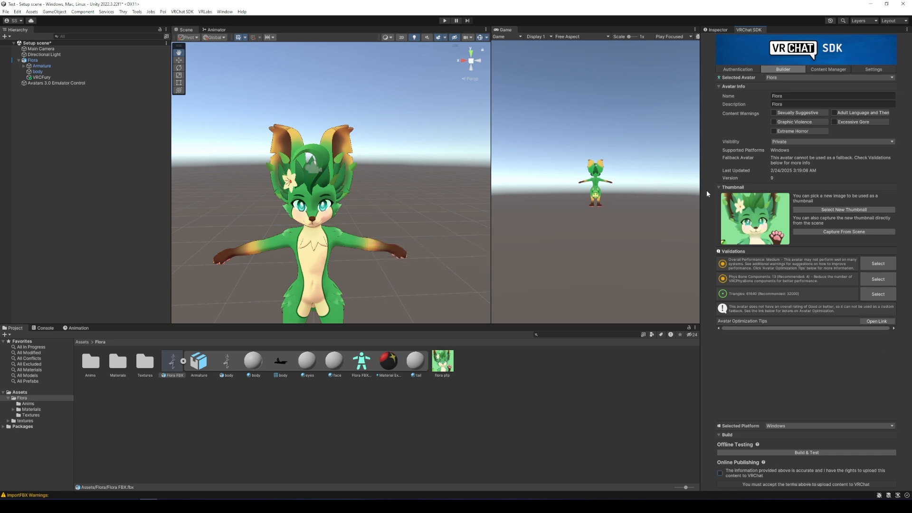
left_click(720, 474)
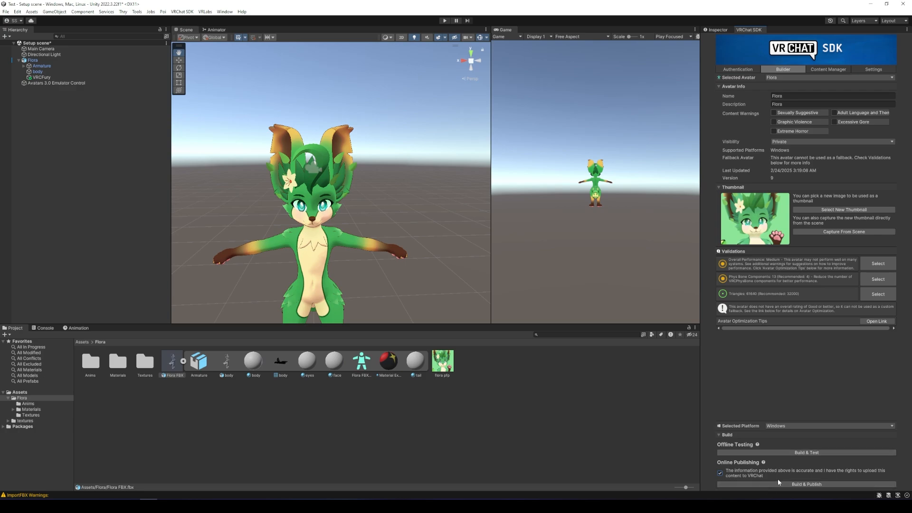
left_click(807, 484)
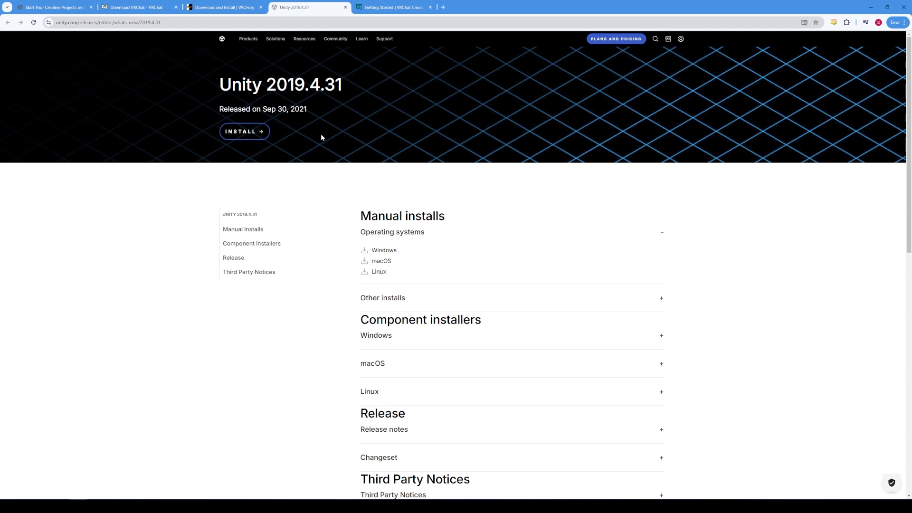
Install Unity 2019.4.31 from its release page through Unity Hub.
left_click(252, 132)
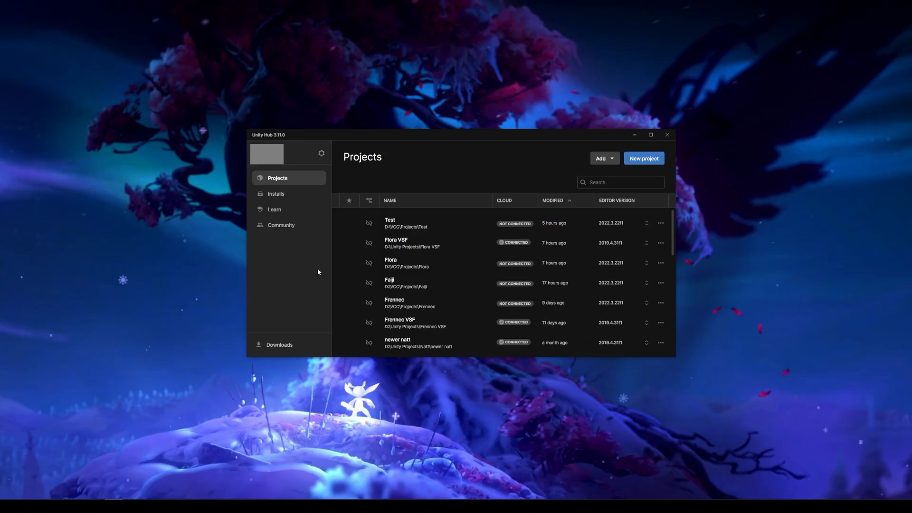
Create a 3D Built-In project named 'Test' on editor version 2019.4.31f1.
left_click(644, 158)
left_click(464, 156)
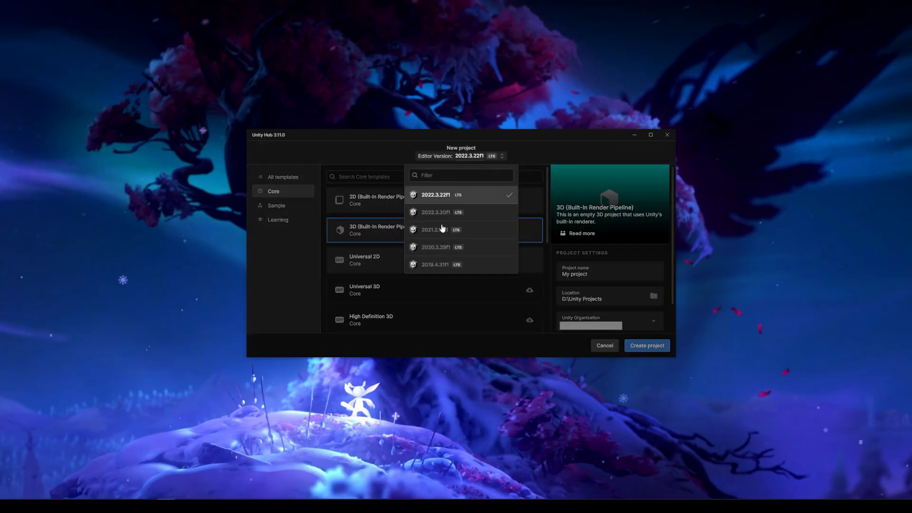
left_click(434, 268)
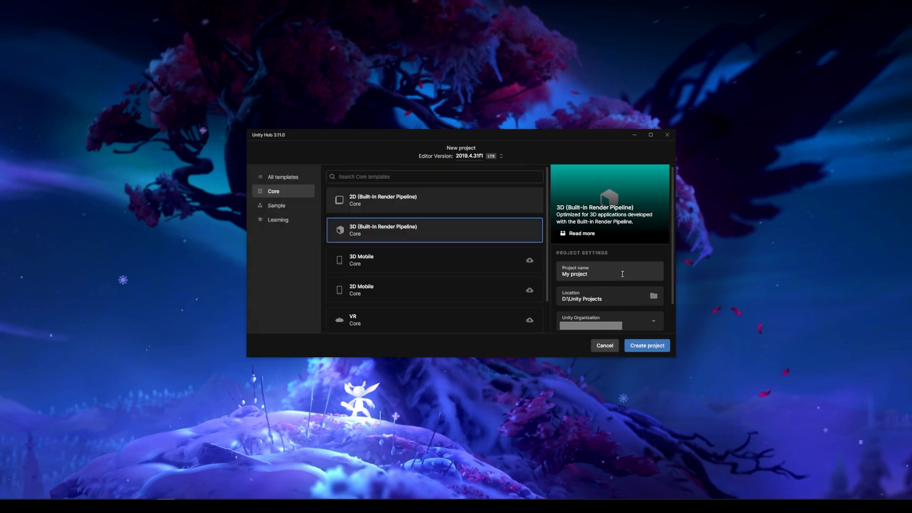
type("Test")
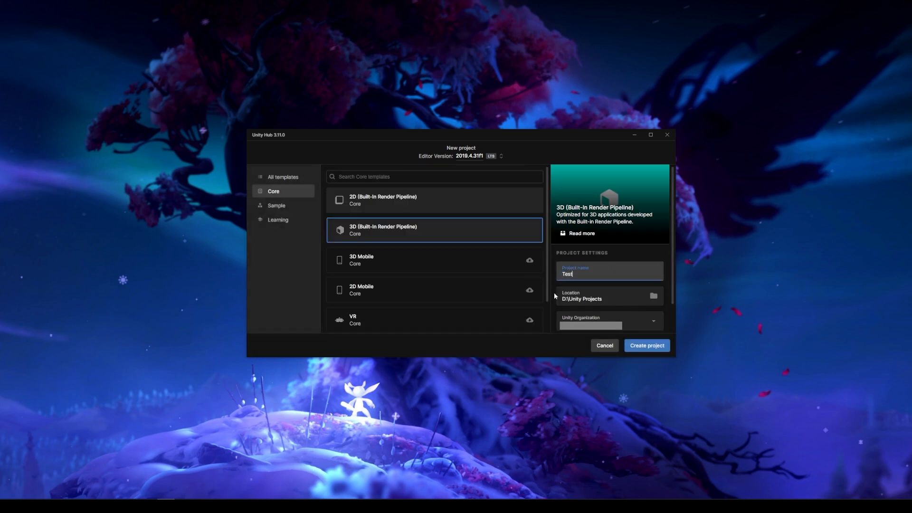
left_click(652, 346)
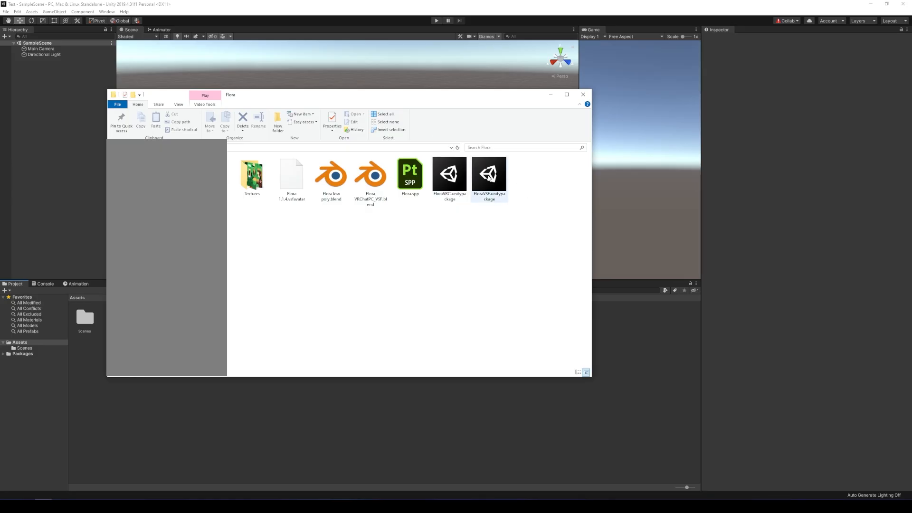
Import the FloraVSF package and accept the recommended UniGLTF project settings.
left_click_drag(492, 176, 339, 389)
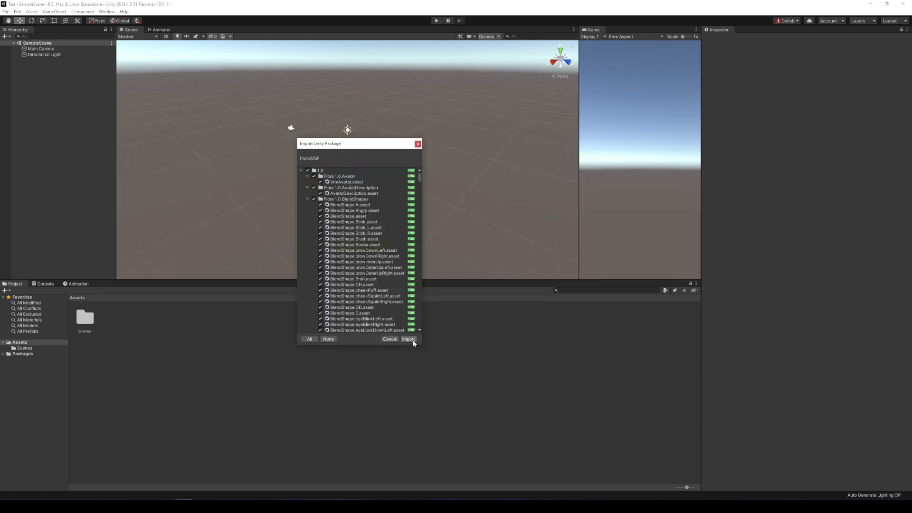
left_click(409, 339)
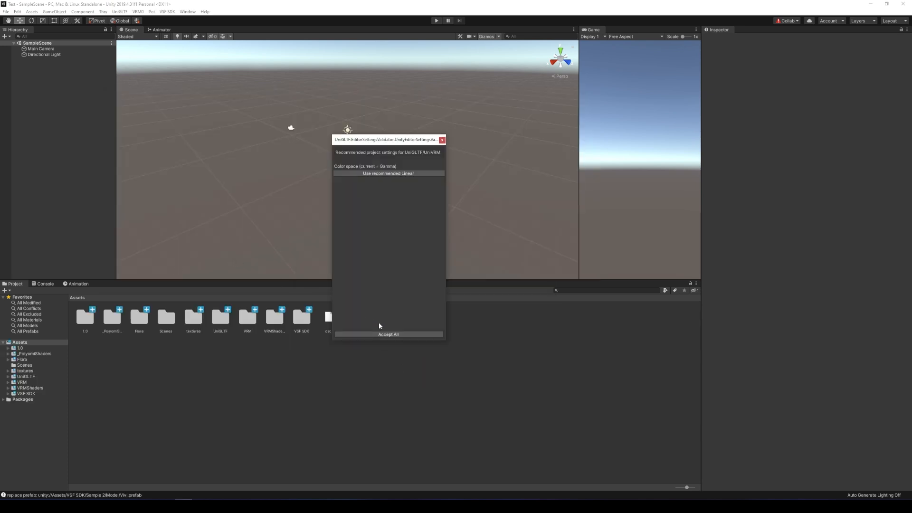
left_click(409, 335)
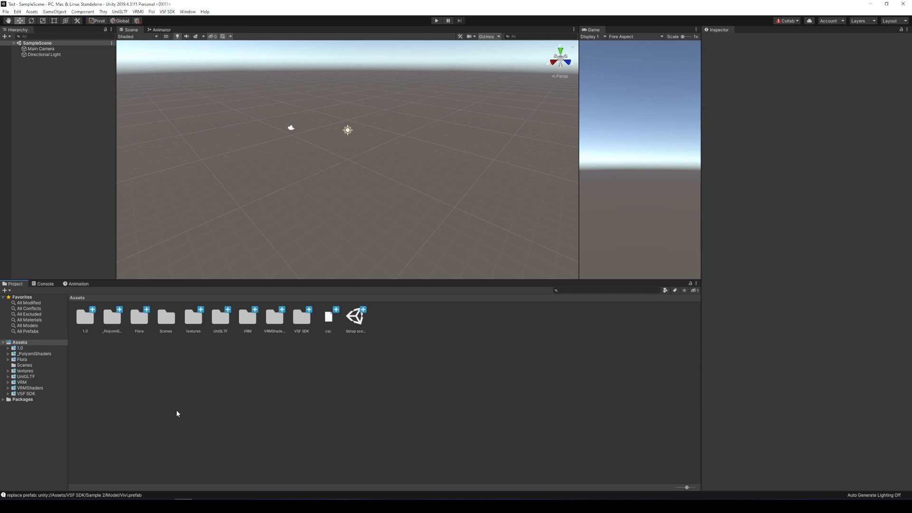
Check the _PoiyomiShaders, VRM and VSF SDK folders, then open the Setup scene.
left_click(112, 318)
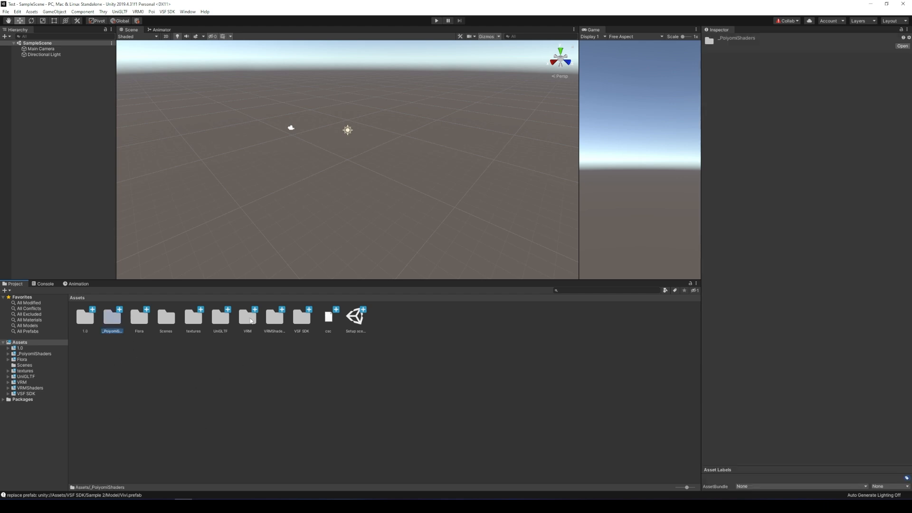
left_click(250, 321)
left_click(300, 324)
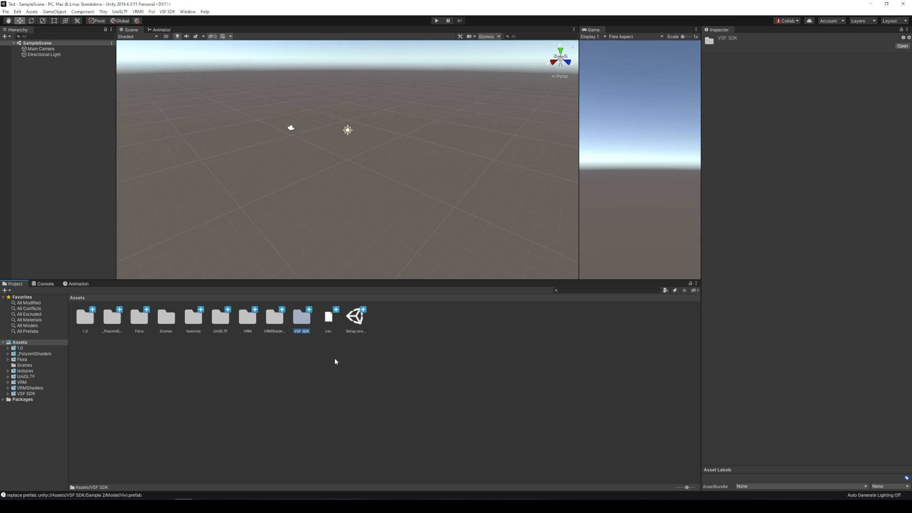
left_click(361, 387)
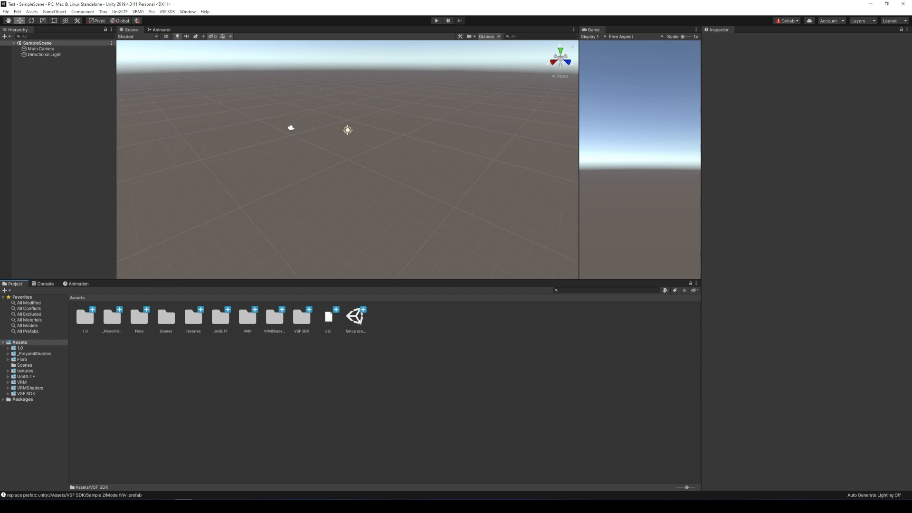
double_click(360, 322)
left_click(34, 60)
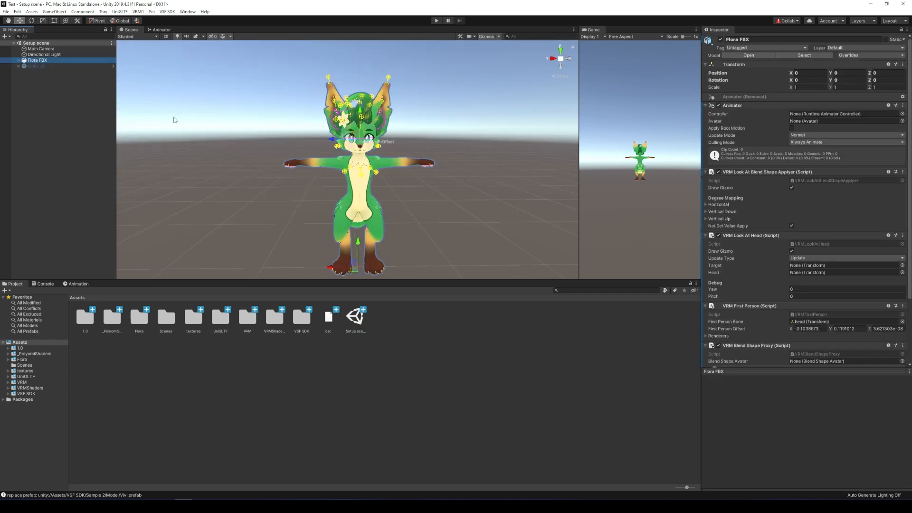
Delete the old Flora FBX asset and add a fresh Flora FBX file to the Flora folder.
left_click(53, 67)
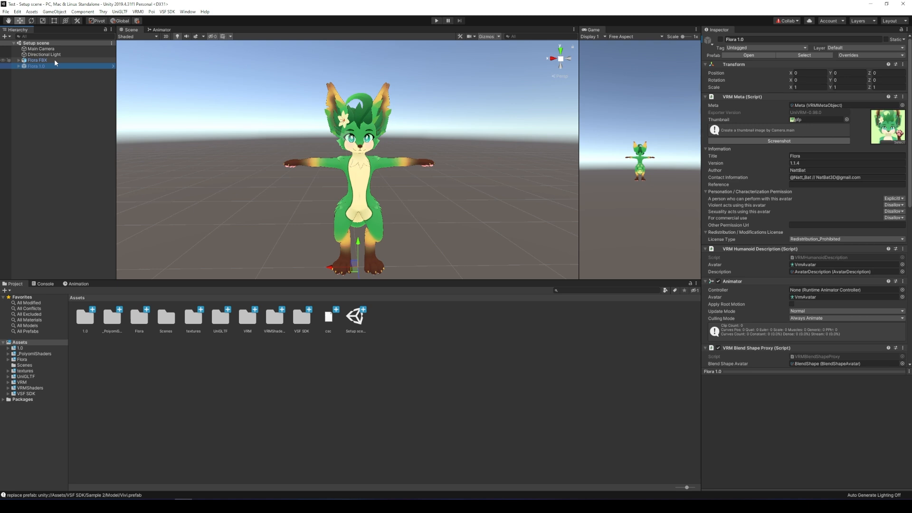
left_click(55, 61)
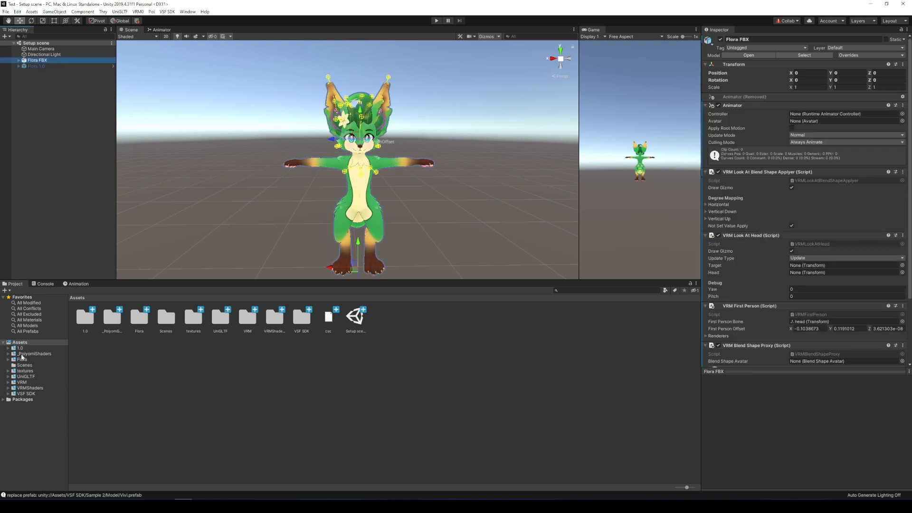
left_click(22, 359)
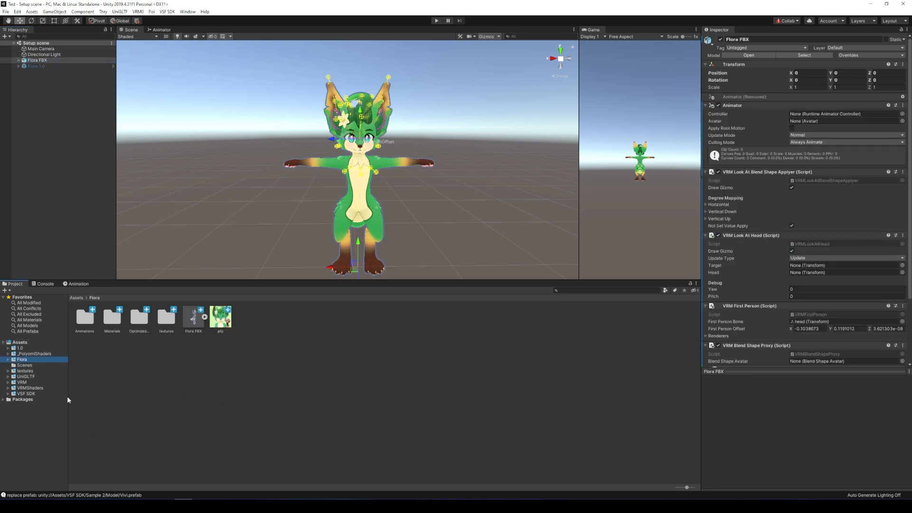
left_click(199, 327)
key("Delete")
key("Return")
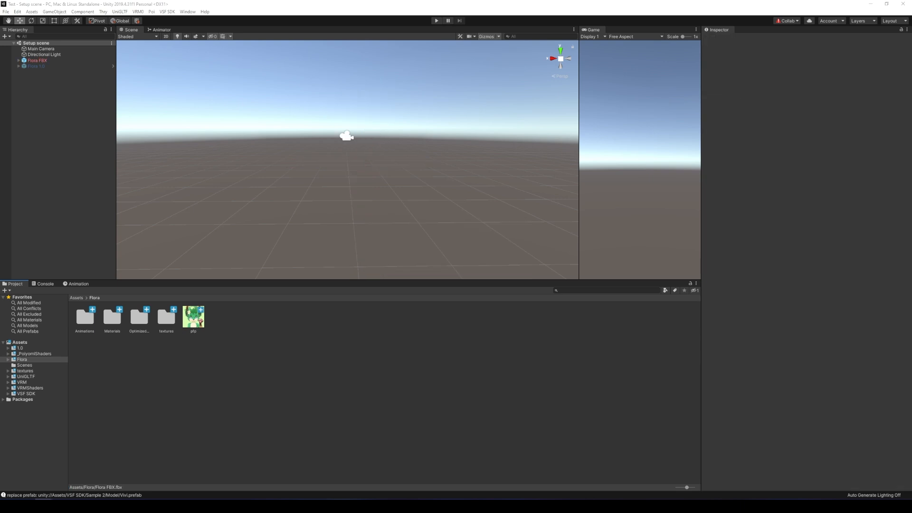
left_click_drag(157, 340, 301, 349)
left_click_drag(301, 349, 302, 347)
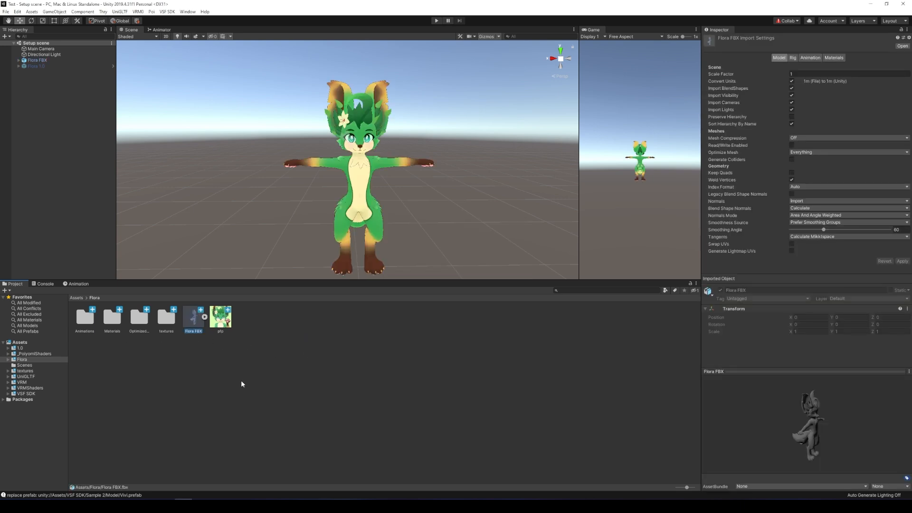
Set the new FBX's normals mode to Area Weighted and apply a Humanoid rig.
left_click(788, 200)
left_click(793, 58)
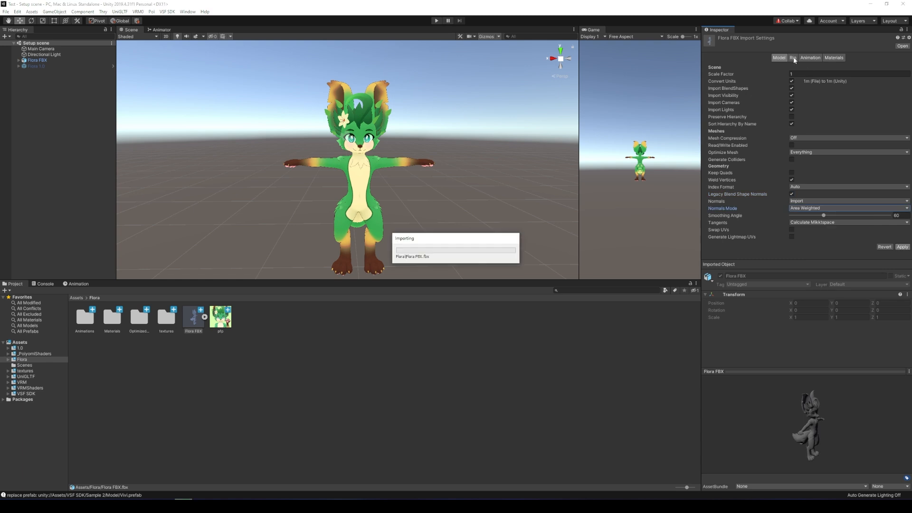
left_click(807, 67)
left_click(814, 101)
left_click(903, 119)
Clear the Jaw bone in the avatar configuration, apply, and finish configuring.
left_click(893, 88)
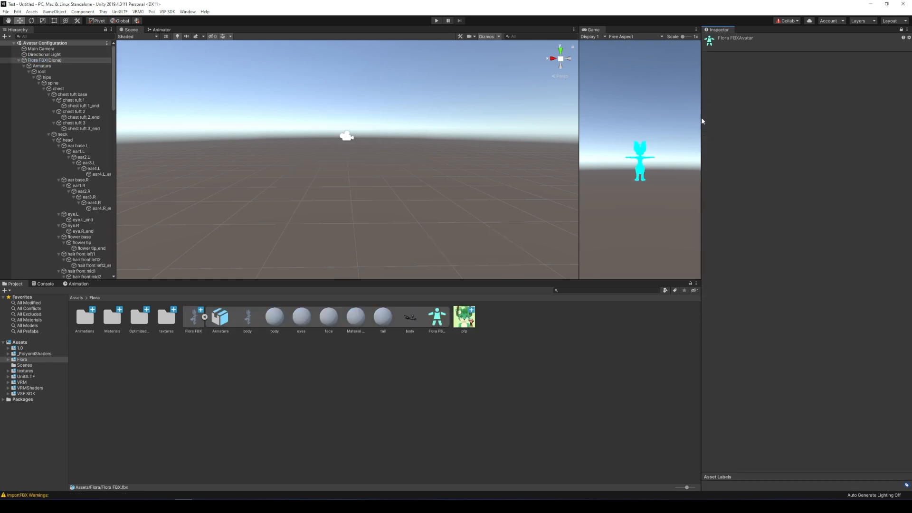
left_click(719, 178)
left_click(814, 241)
key("Delete")
left_click(886, 388)
left_click(816, 56)
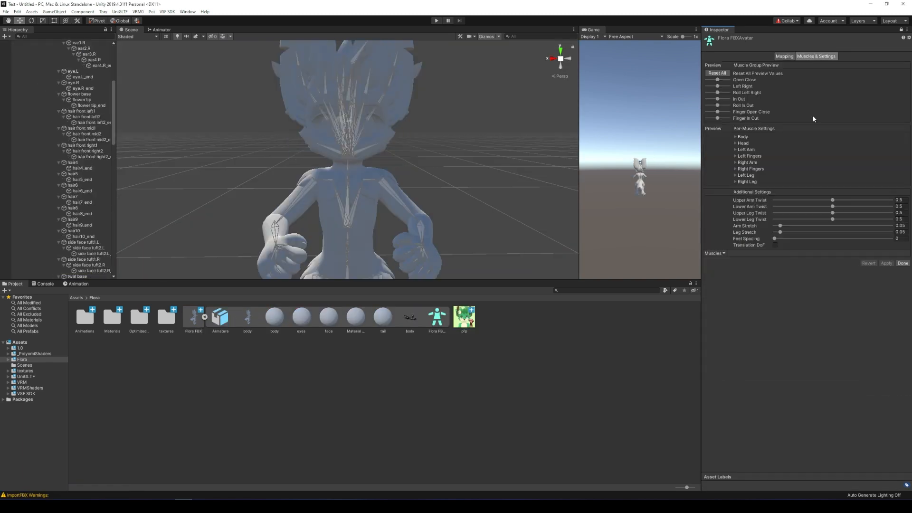
left_click(902, 265)
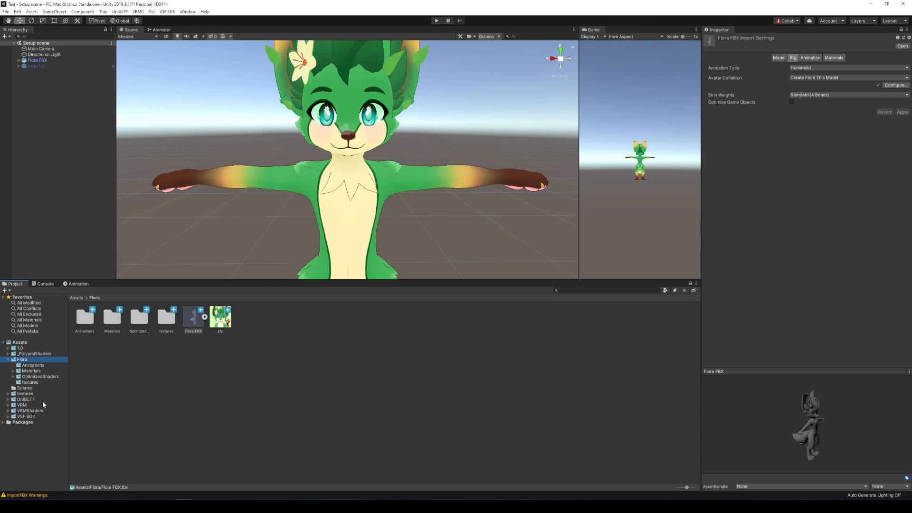
Select Flora's tail, face and body textures together in the textures folder.
left_click(33, 383)
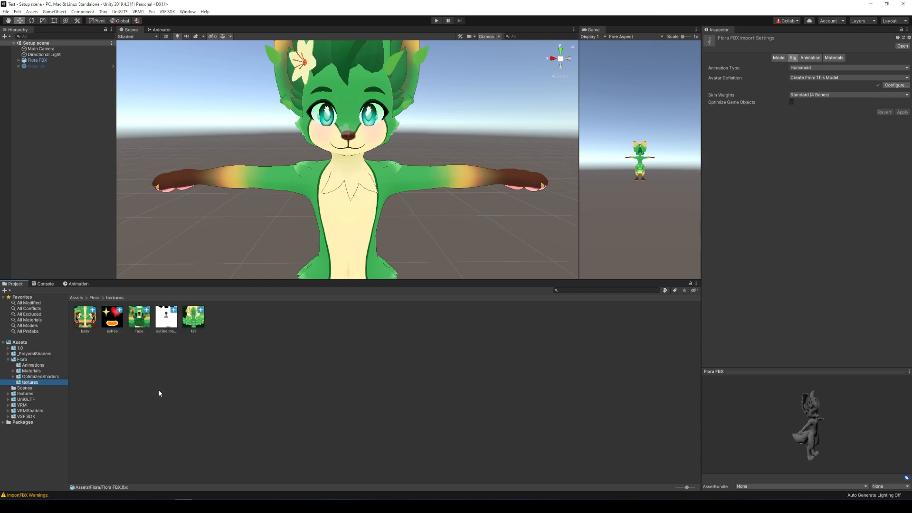
left_click(198, 325, "ctrl")
left_click(139, 318, "ctrl")
left_click(84, 318, "ctrl")
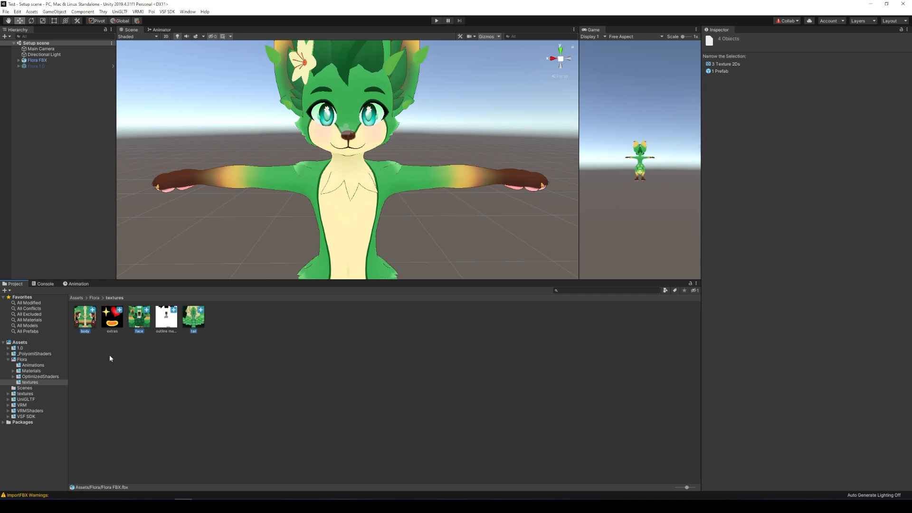
Unlock the Poiyomi shader on the body material in Flora/Materials.
left_click(31, 371)
left_click(107, 325)
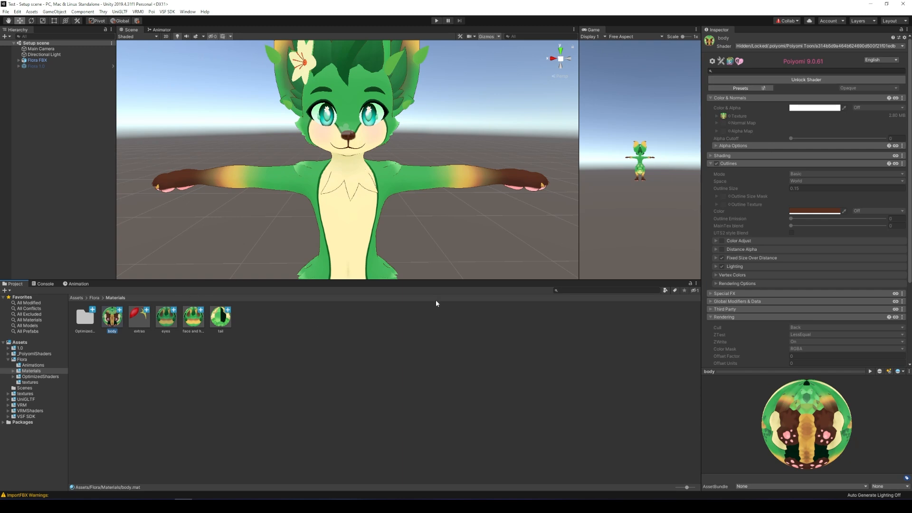
left_click(791, 80)
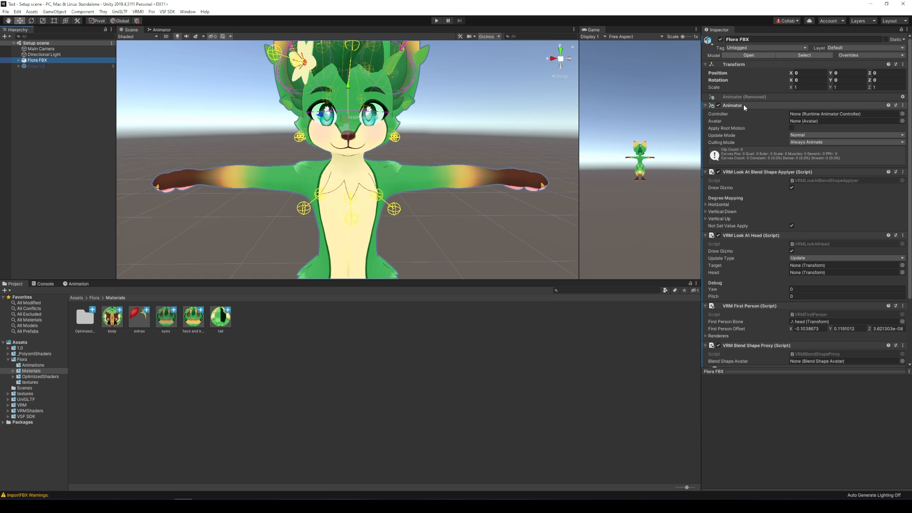
Copy Flora 1.0's VRM Meta component and paste its values onto Flora FBX.
left_click(41, 65)
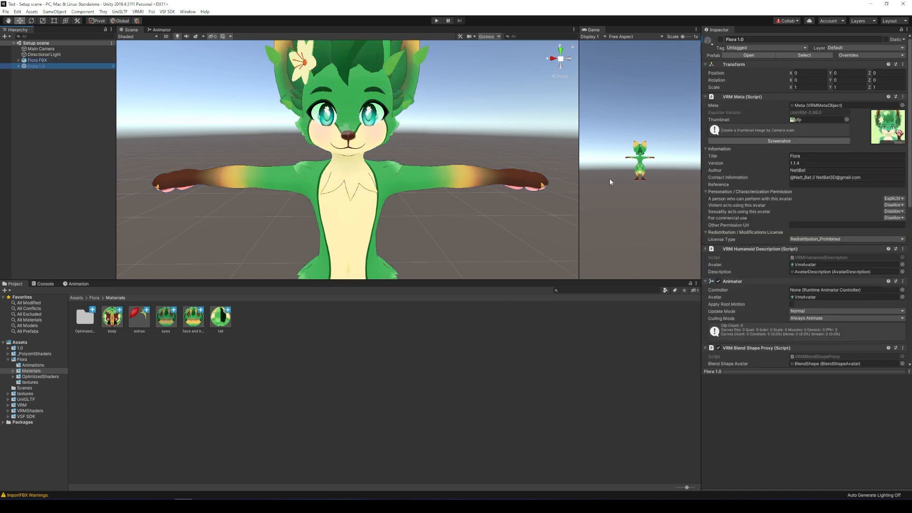
right_click(769, 97)
left_click(797, 137)
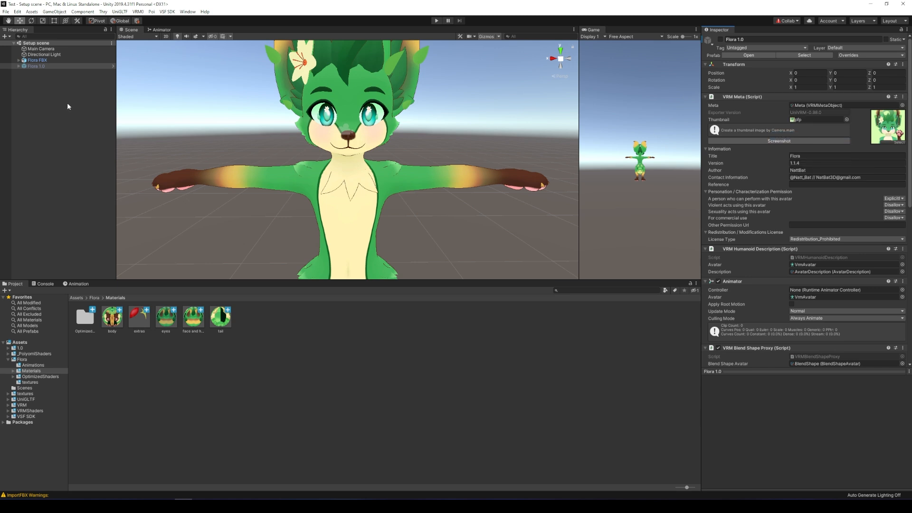
left_click(38, 60)
scroll(784, 252, "down", 5)
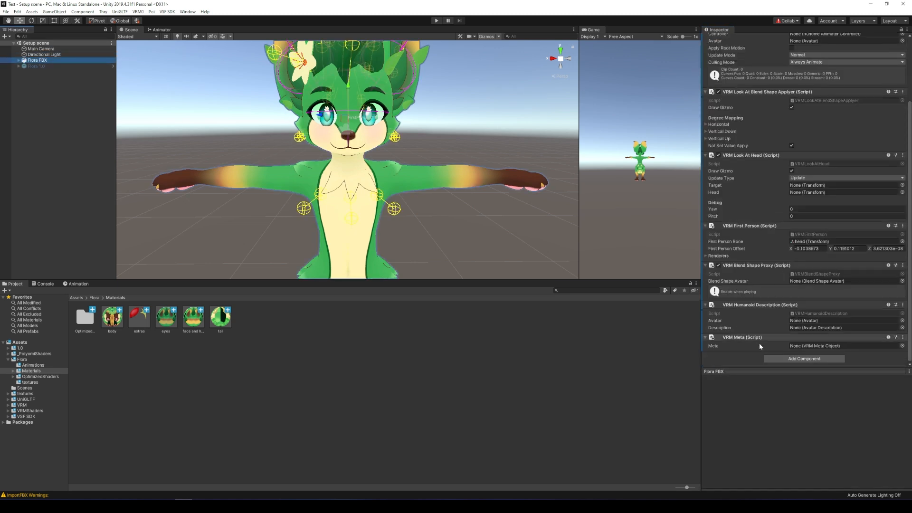
right_click(759, 343)
left_click(783, 401)
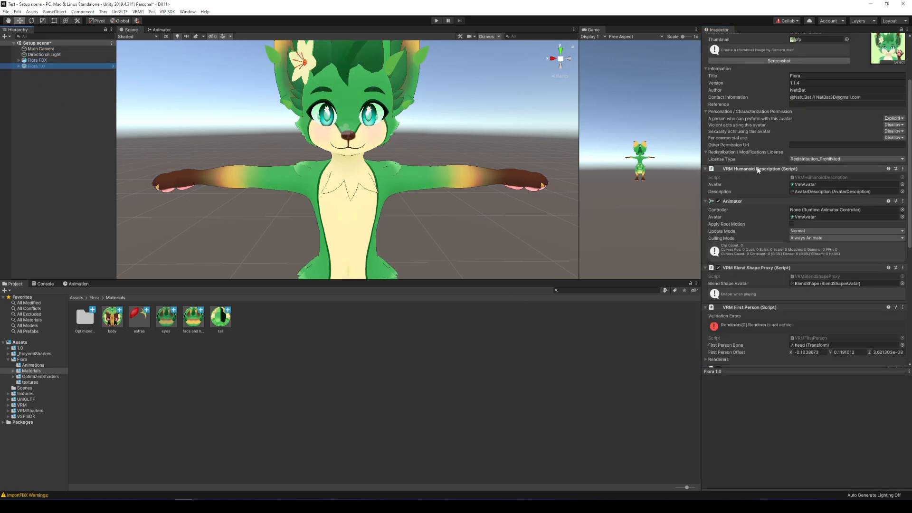
Copy the VRM Humanoid Description and paste its values onto Flora FBX.
scroll(835, 201, "up", 3)
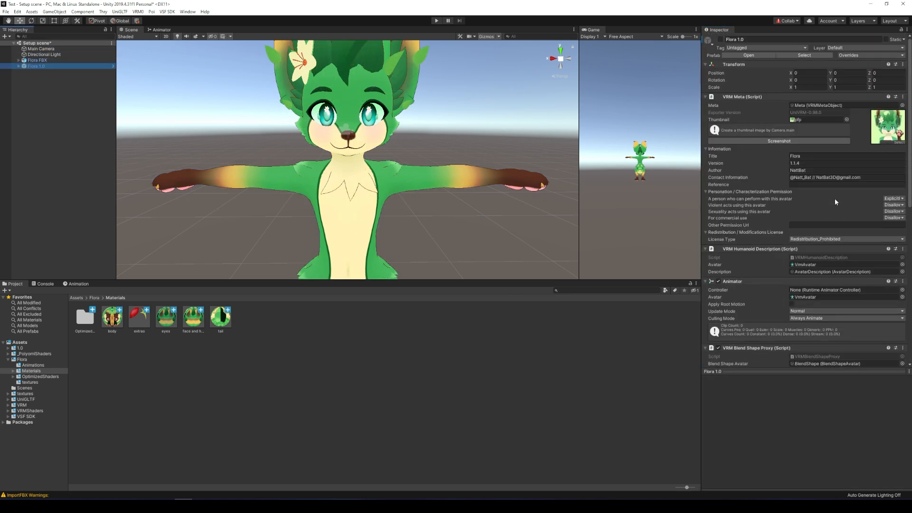
right_click(773, 251)
left_click(802, 290)
left_click(37, 59)
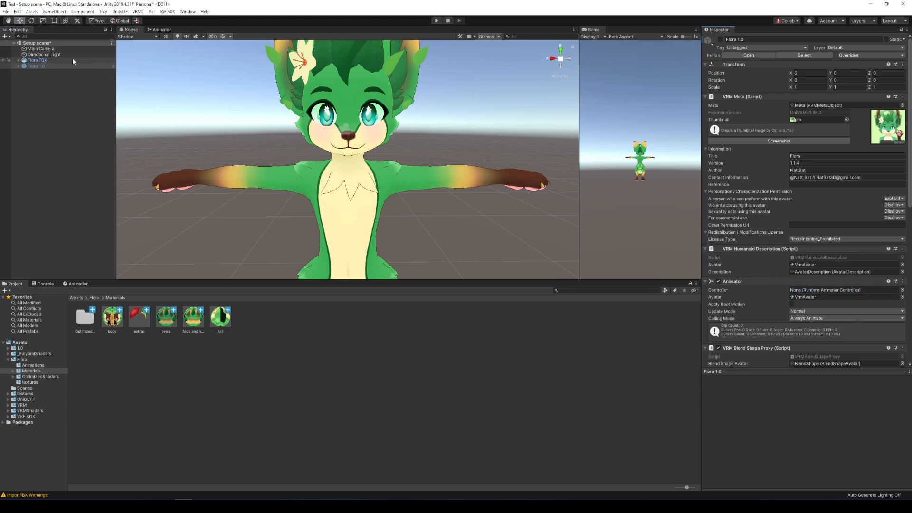
scroll(759, 178, "down", 8)
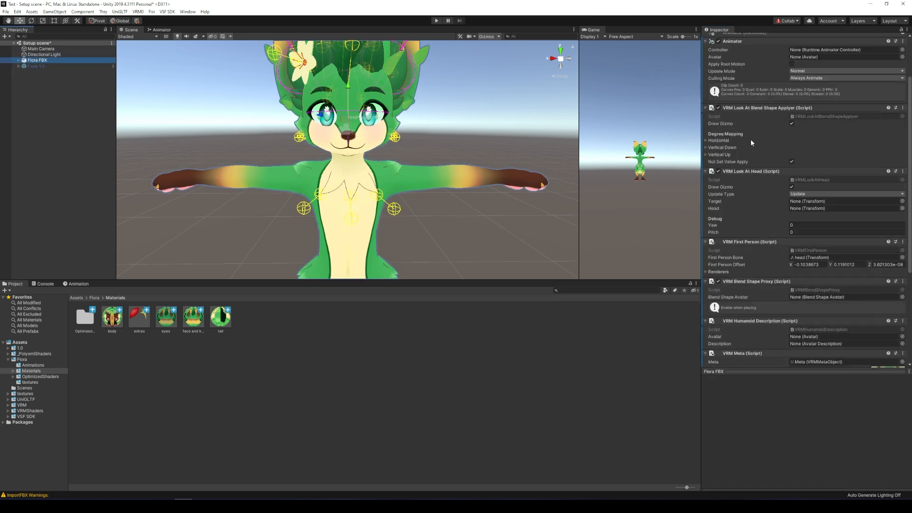
right_click(751, 172)
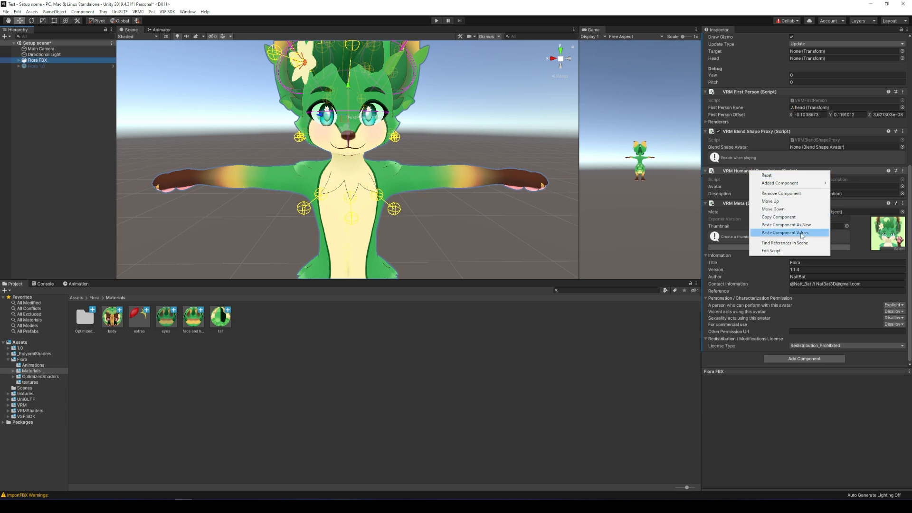
left_click(785, 232)
Copy Flora 1.0's VRM Blend Shape Proxy and paste its values onto Flora FBX.
left_click(83, 66)
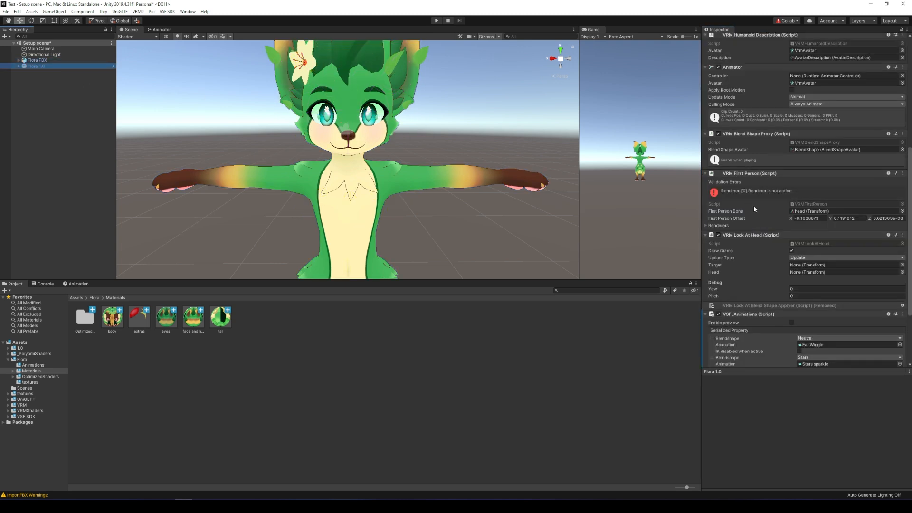
scroll(756, 208, "down", 4)
scroll(779, 208, "up", 9)
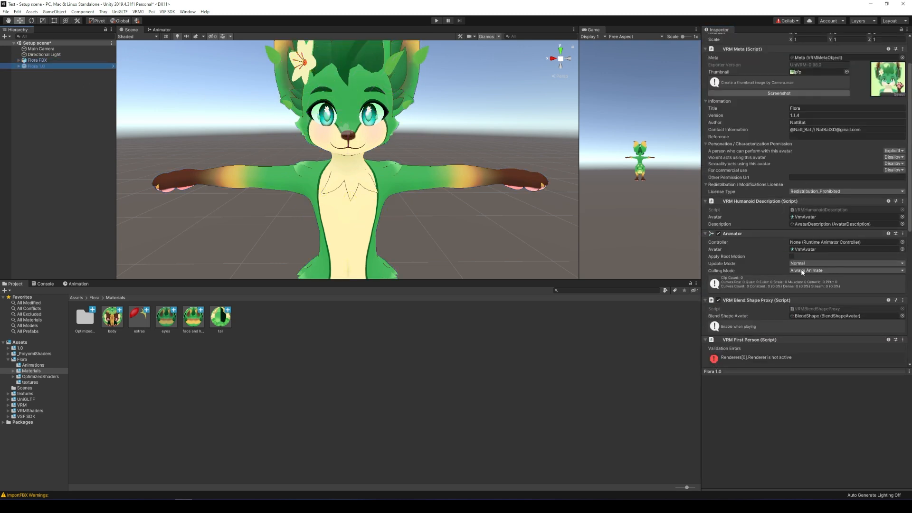
right_click(768, 299)
left_click(808, 338)
left_click(54, 61)
scroll(837, 250, "down", 5)
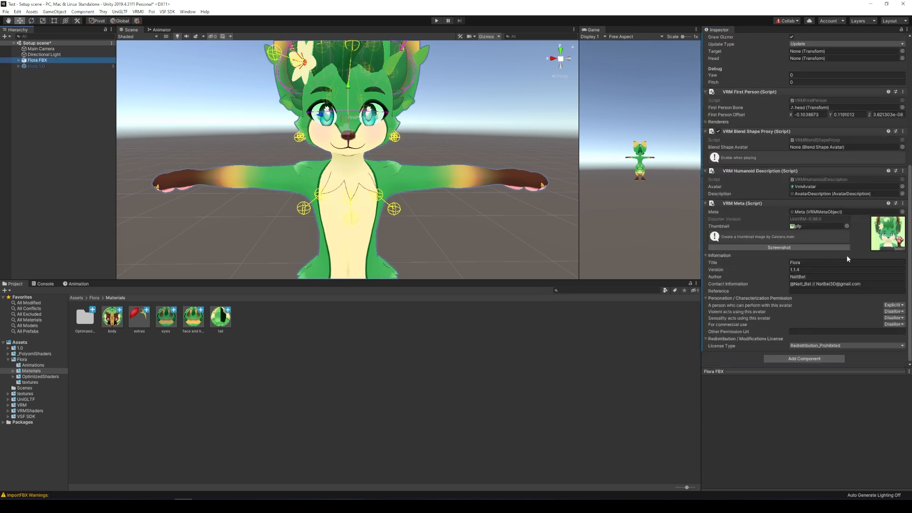
right_click(743, 134)
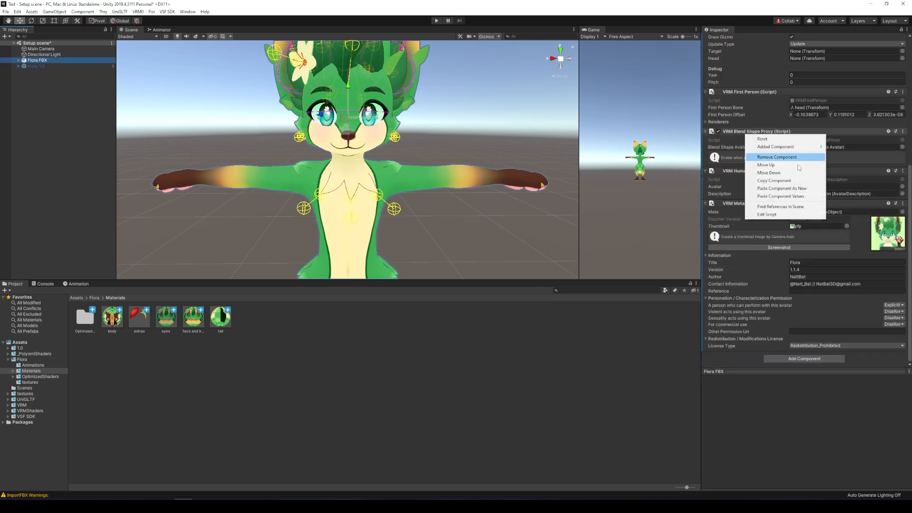
left_click(796, 197)
Copy Flora 1.0's Animator values onto Flora FBX so its avatar becomes VrmAvatar.
left_click(62, 66)
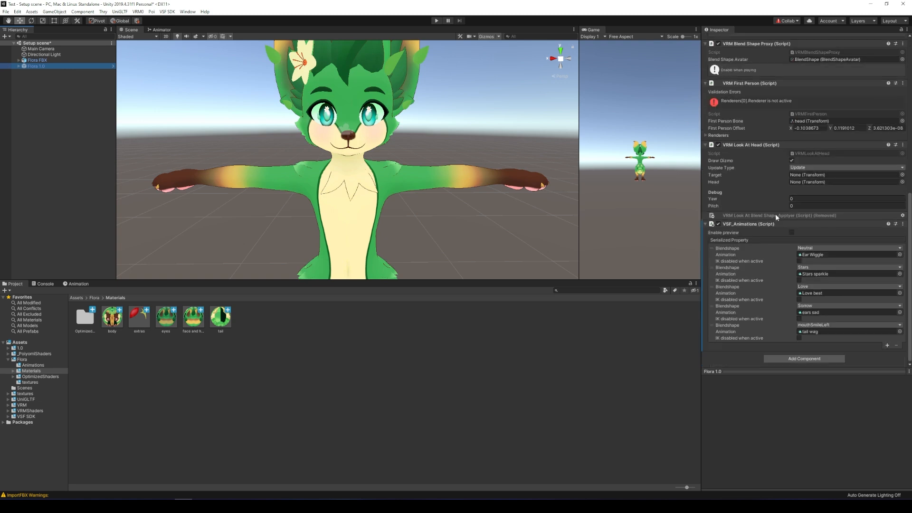
scroll(779, 216, "up", 10)
scroll(788, 228, "down", 5)
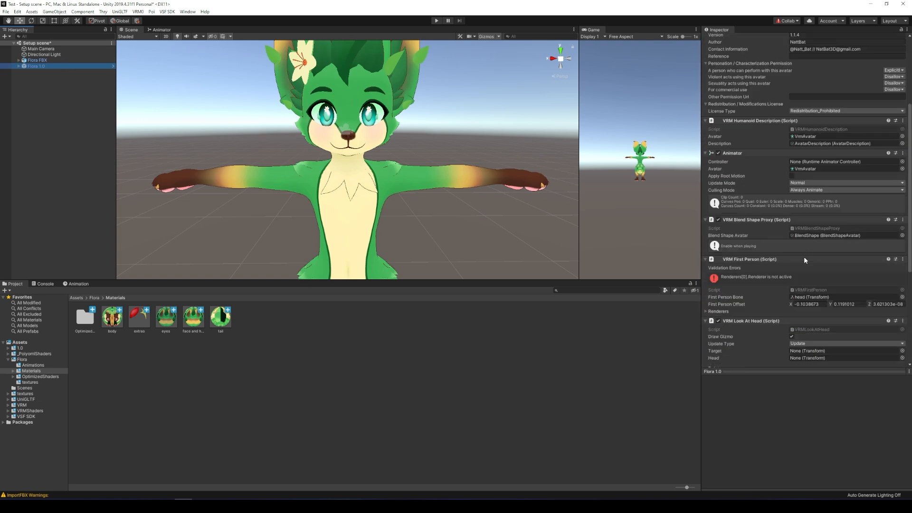
right_click(754, 153)
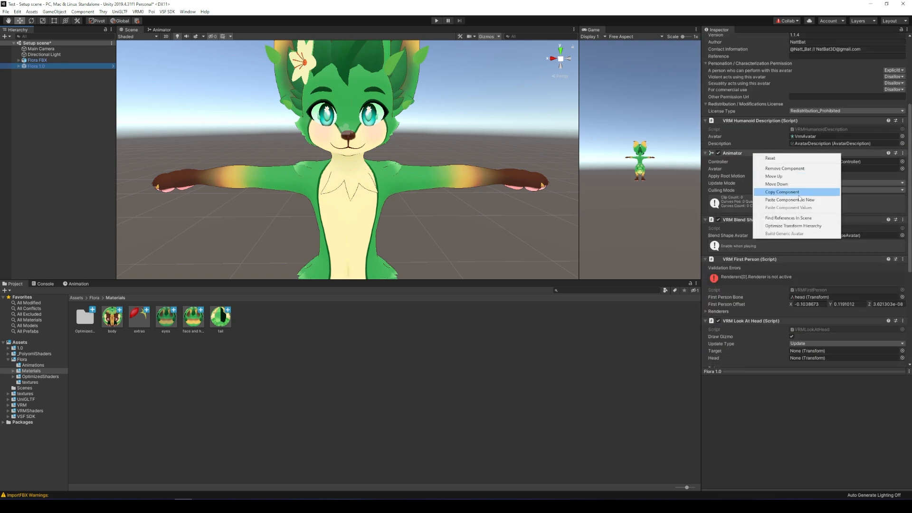
left_click(784, 192)
left_click(36, 60)
scroll(819, 179, "up", 5)
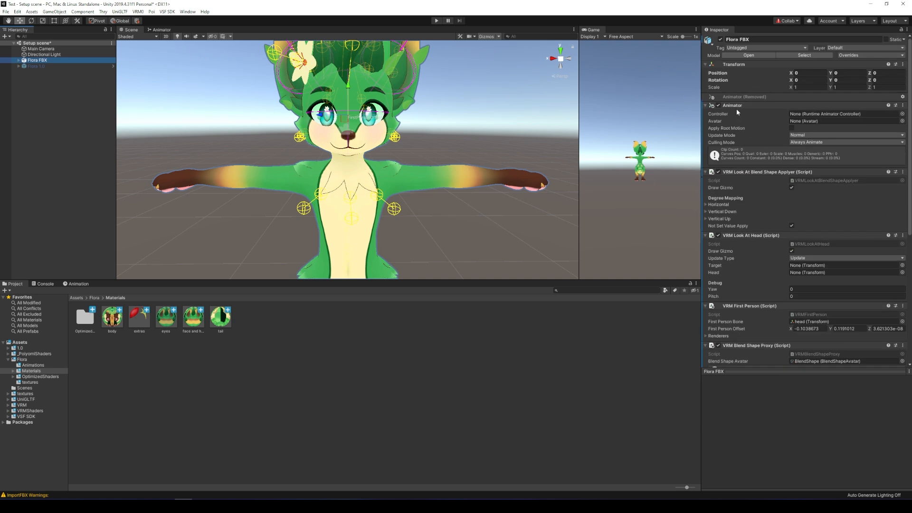
right_click(738, 106)
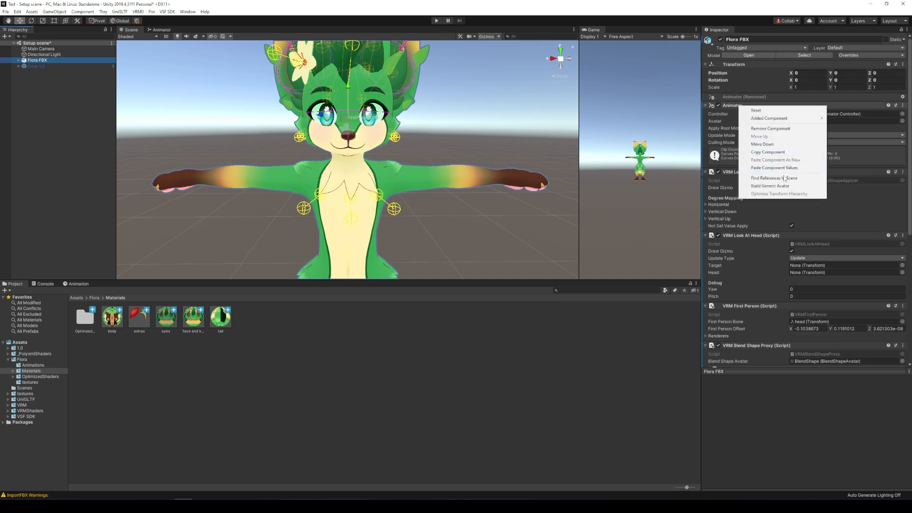
left_click(782, 169)
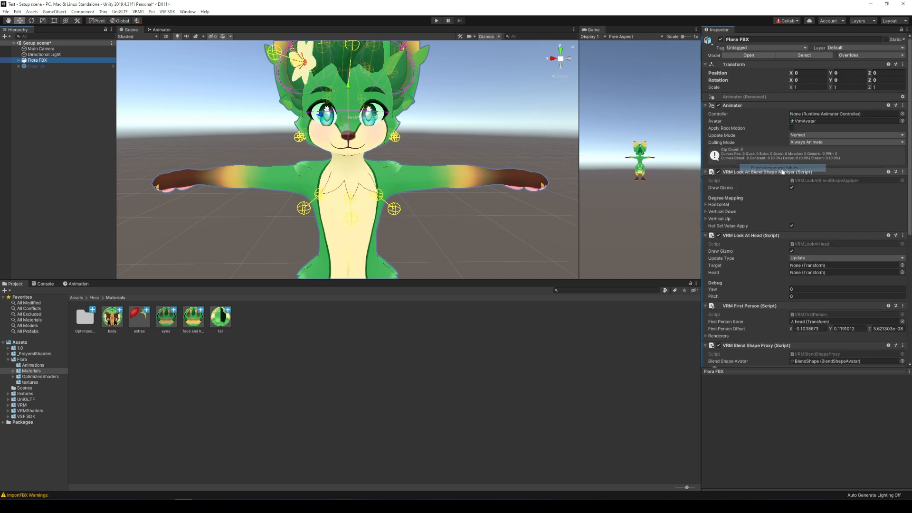
Look over the VRM 0.x menu, then select Flora FBX as the avatar to export.
left_click(137, 13)
left_click(78, 130)
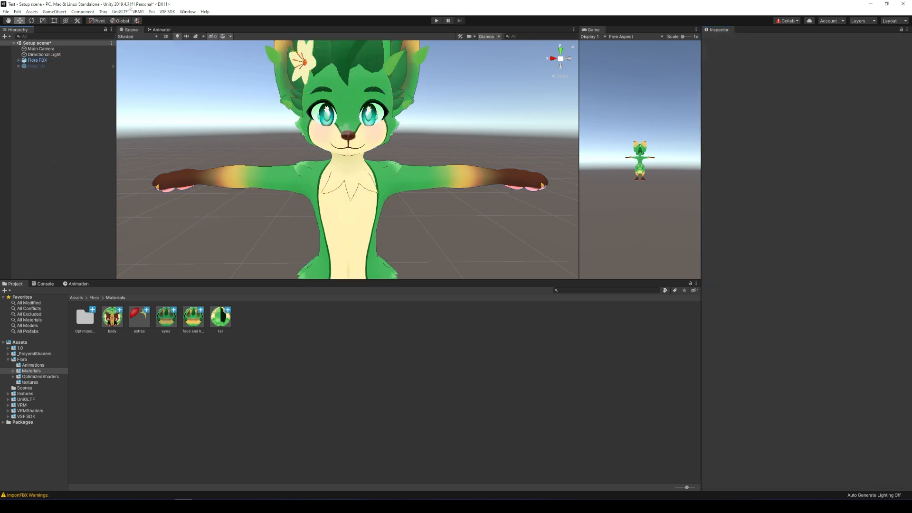
left_click(43, 61)
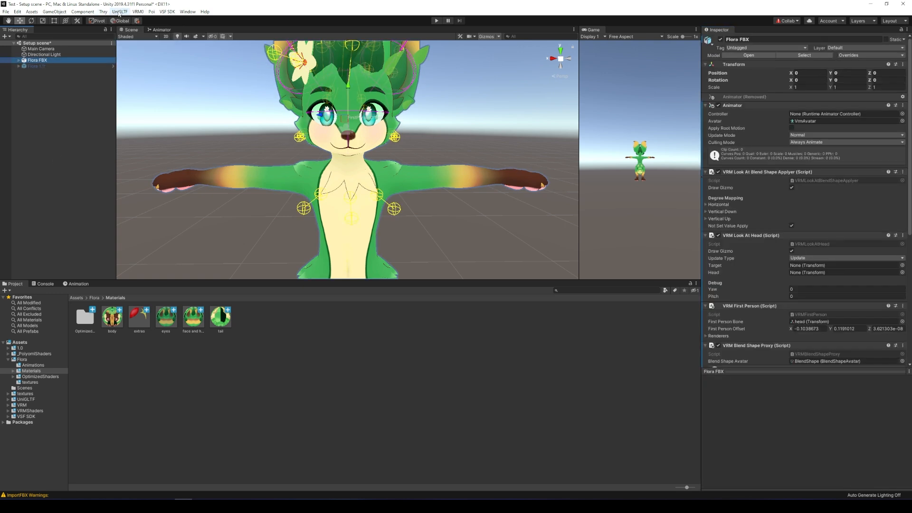
Start the VRM 0.x export of the Flora FBX avatar after checking its Title field.
left_click(143, 11)
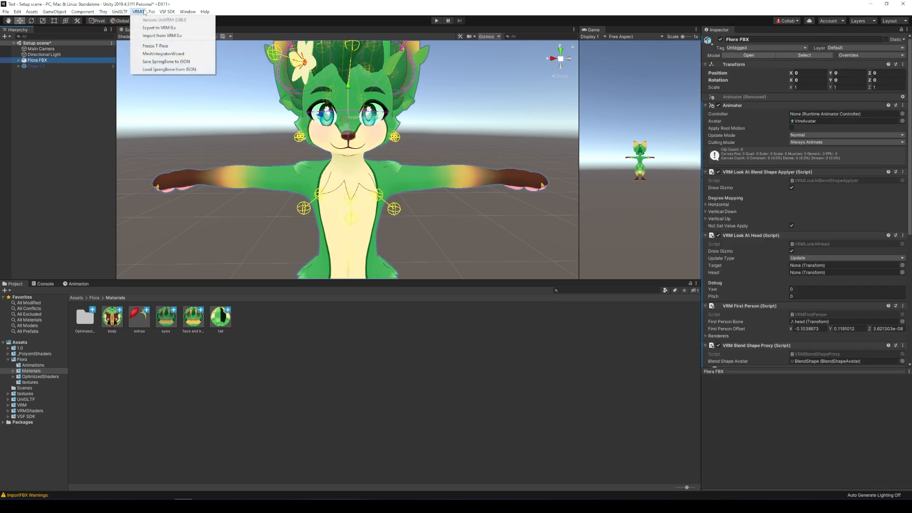
left_click(163, 28)
left_click(318, 210)
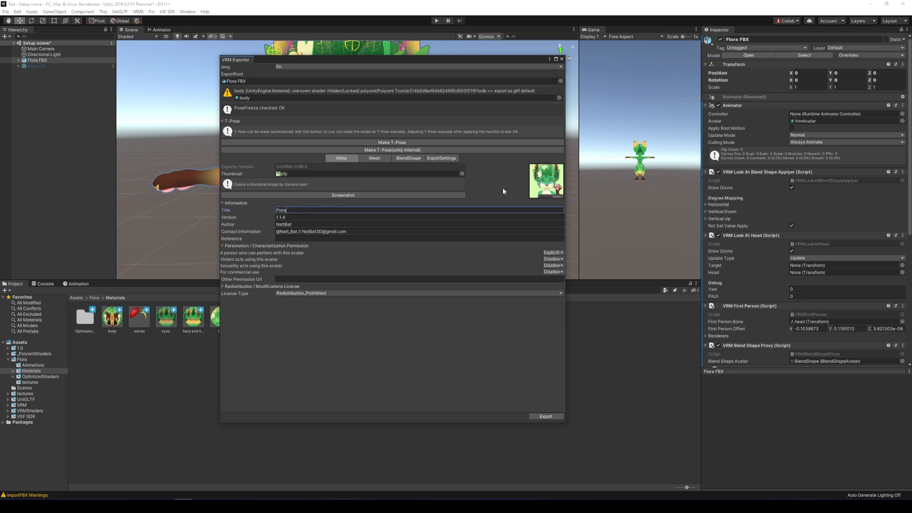
left_click(550, 417)
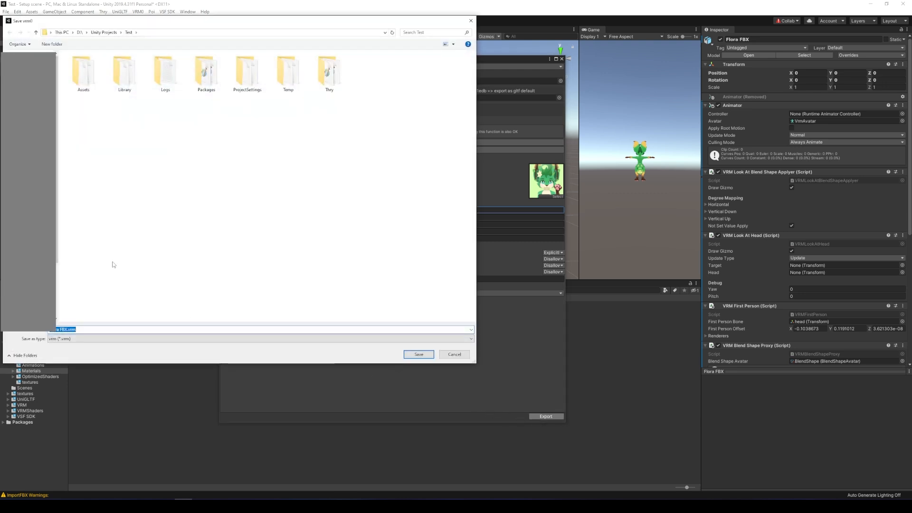
Save the export as Flora.vrm inside a new 'VRM Export' folder.
left_click(52, 44)
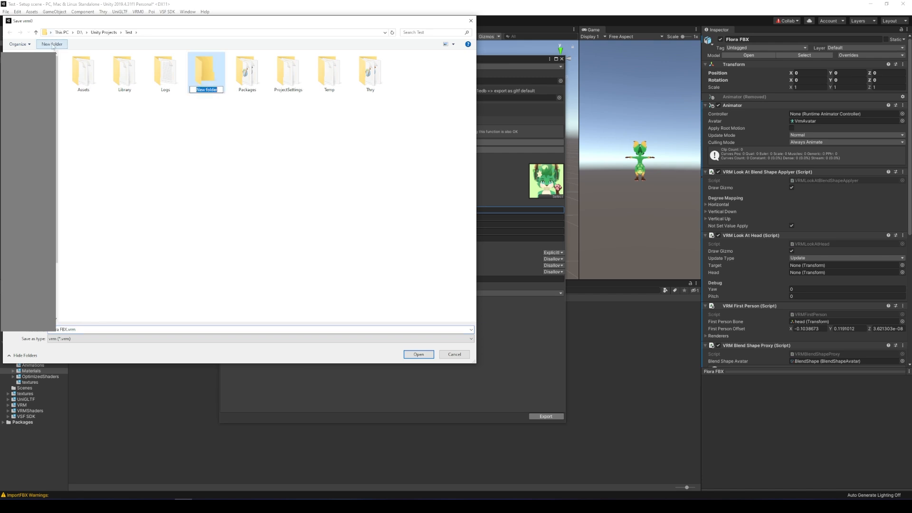
type("VRM e")
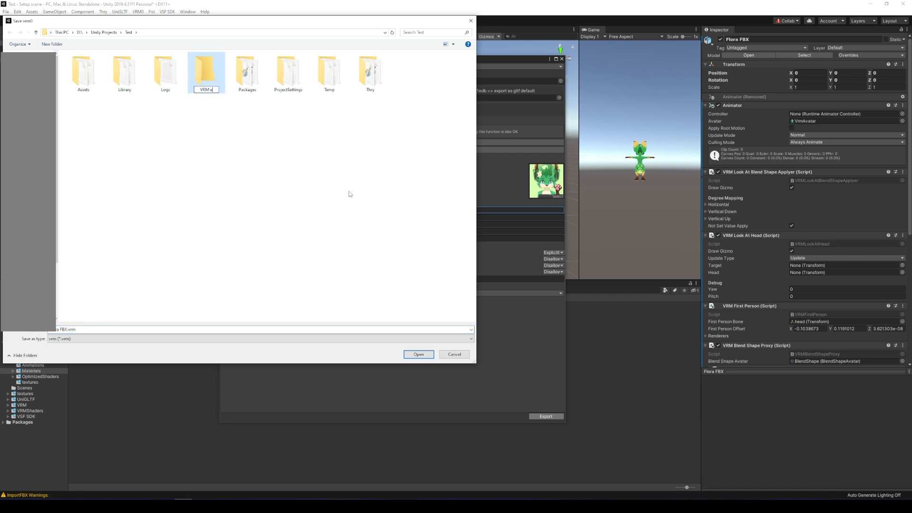
type("xport")
key("Return")
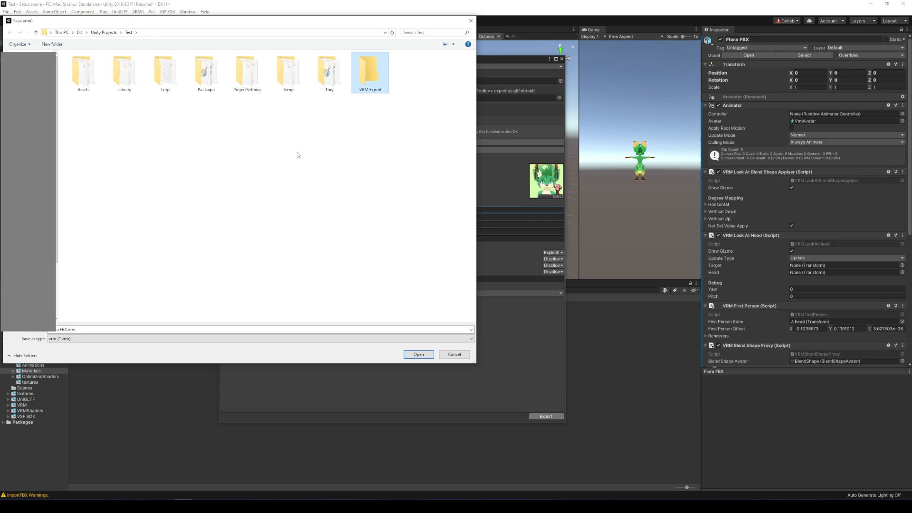
double_click(381, 83)
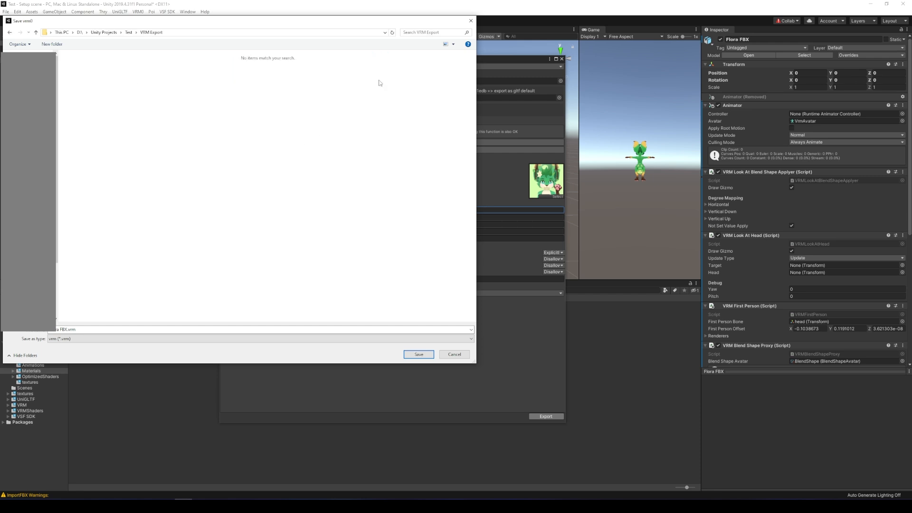
left_click(94, 329)
type("Fl")
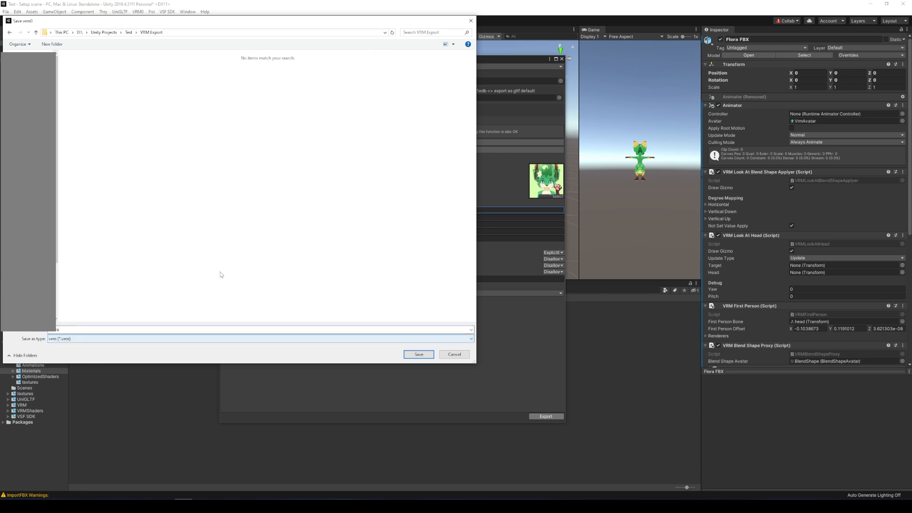
key("Return")
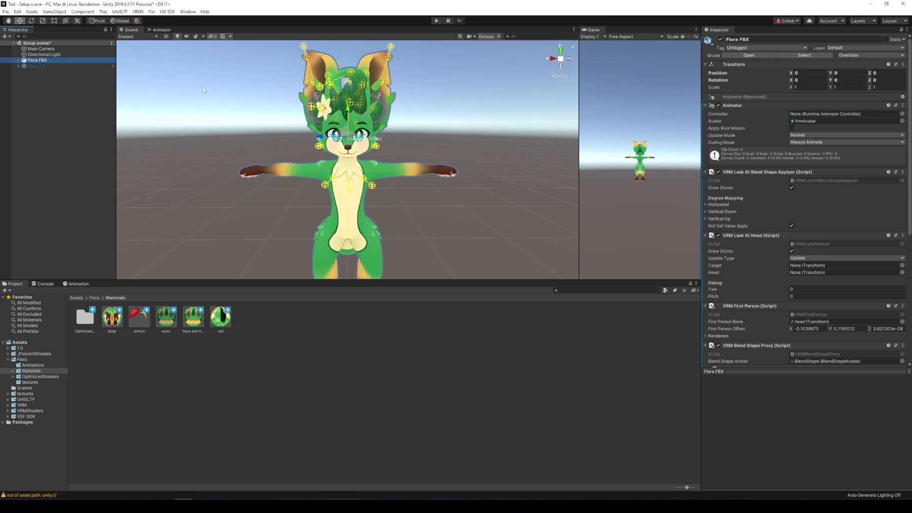
Import the exported Flora.vrm through VRM0 > Import from VRM 0.x.
left_click(137, 12)
left_click(137, 12)
left_click(137, 12)
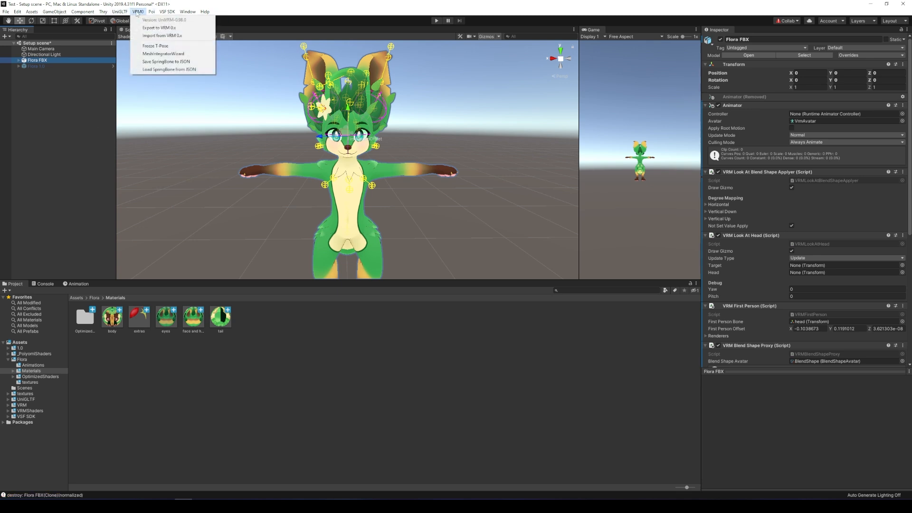
left_click(157, 36)
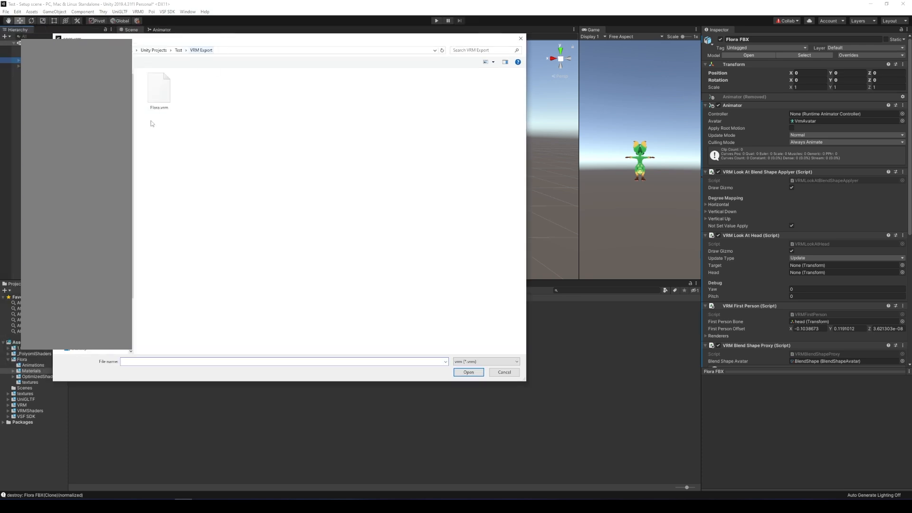
double_click(159, 90)
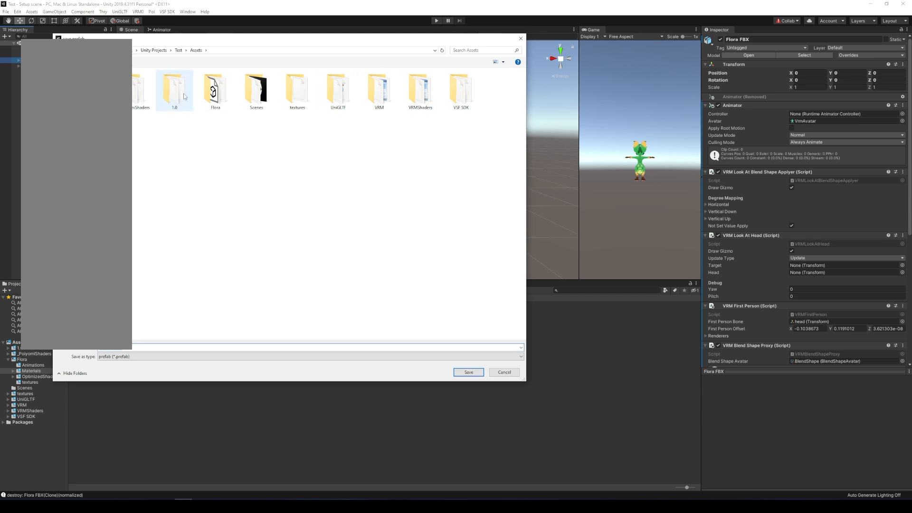
Save the imported prefab into Assets/1.0, replacing Flora 1.0.prefab.
double_click(173, 92)
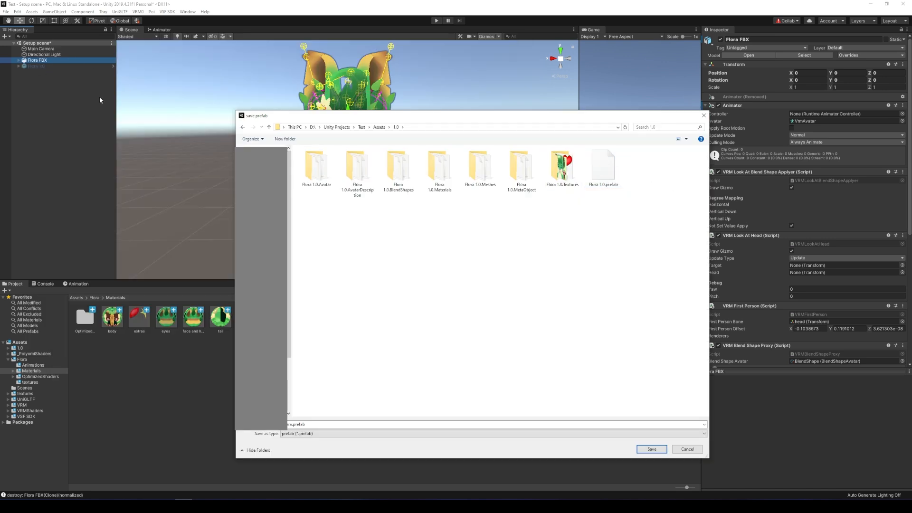
double_click(605, 169)
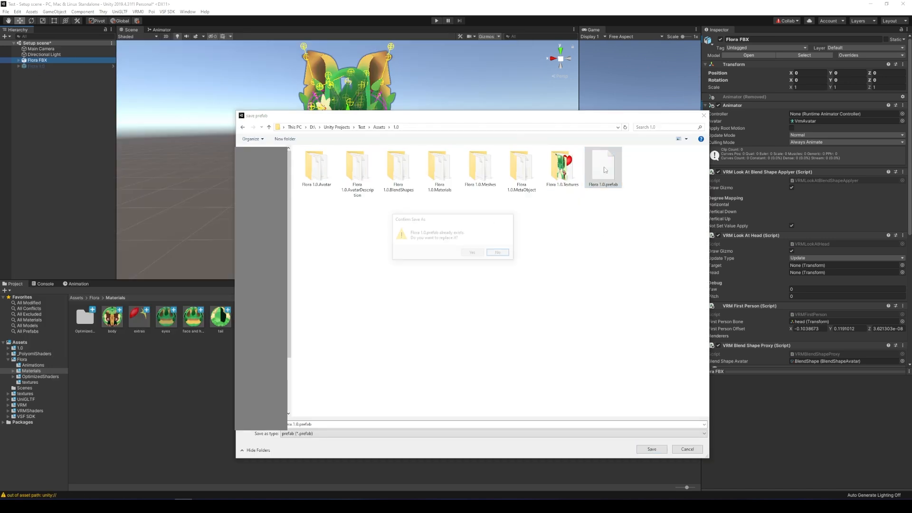
left_click(483, 252)
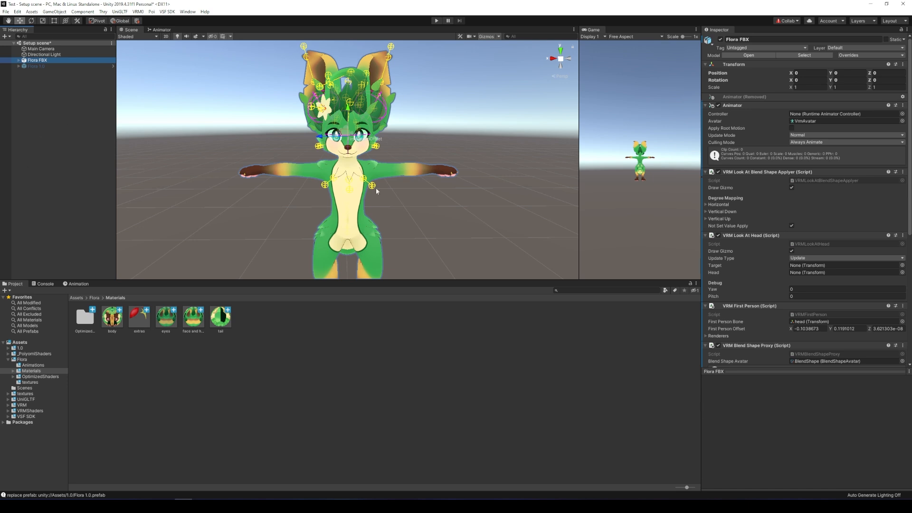
Hide the original Flora FBX and make Flora 1.0 active in the scene.
left_click(720, 39)
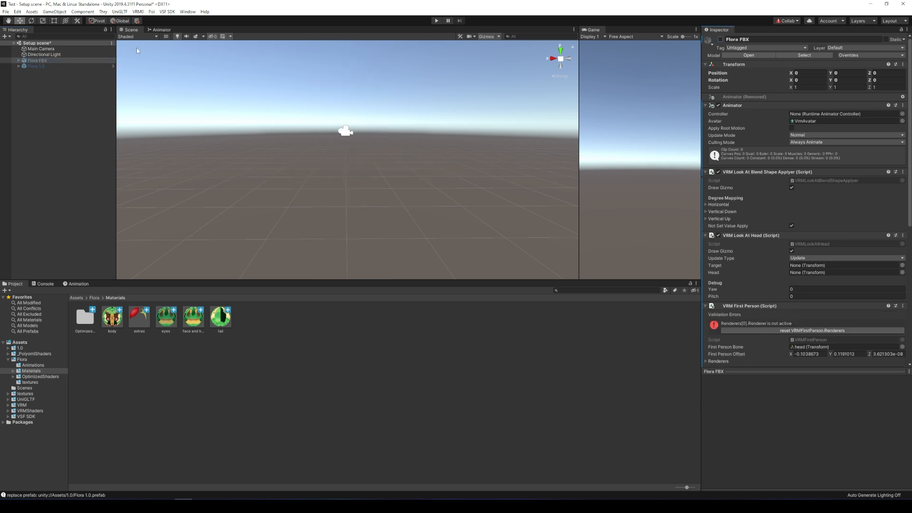
left_click(44, 66)
left_click(720, 39)
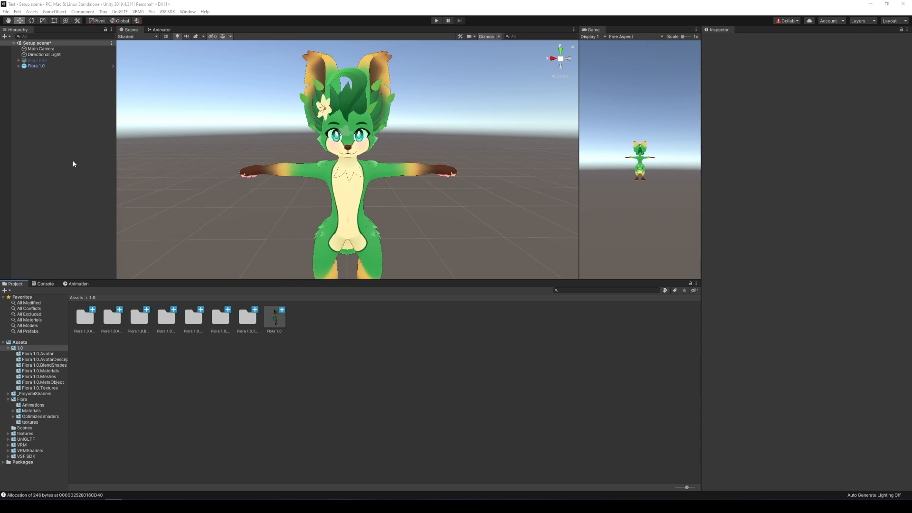
Add a VRM Look At Blend Shape Applyer component to Flora 1.0.
left_click(29, 66)
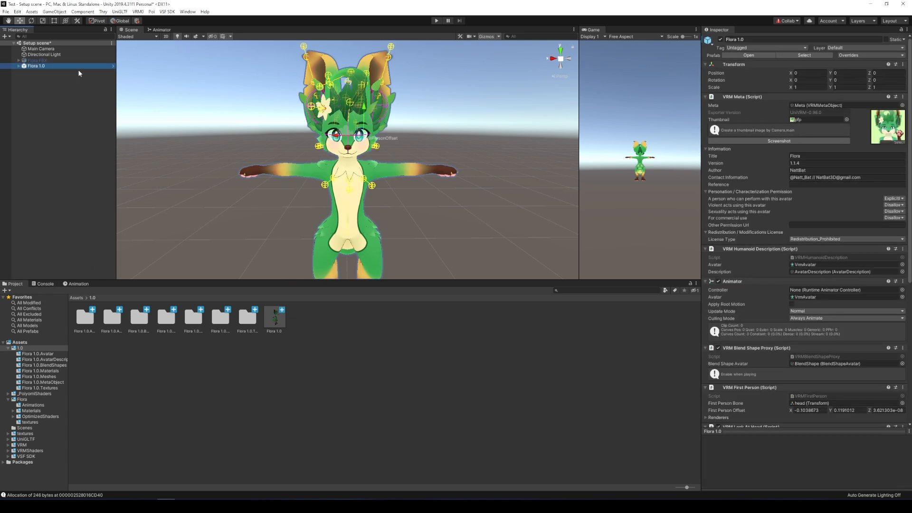
scroll(819, 402, "down", 8)
left_click(805, 416)
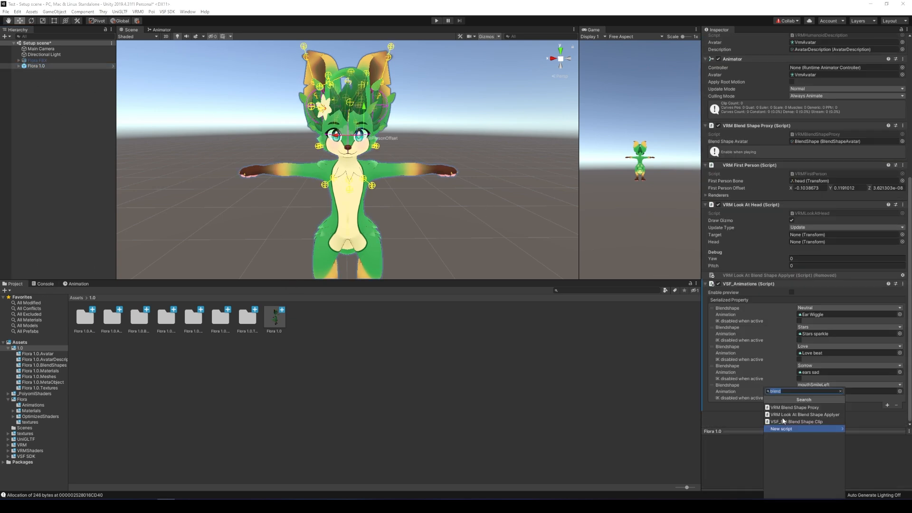
left_click(811, 416)
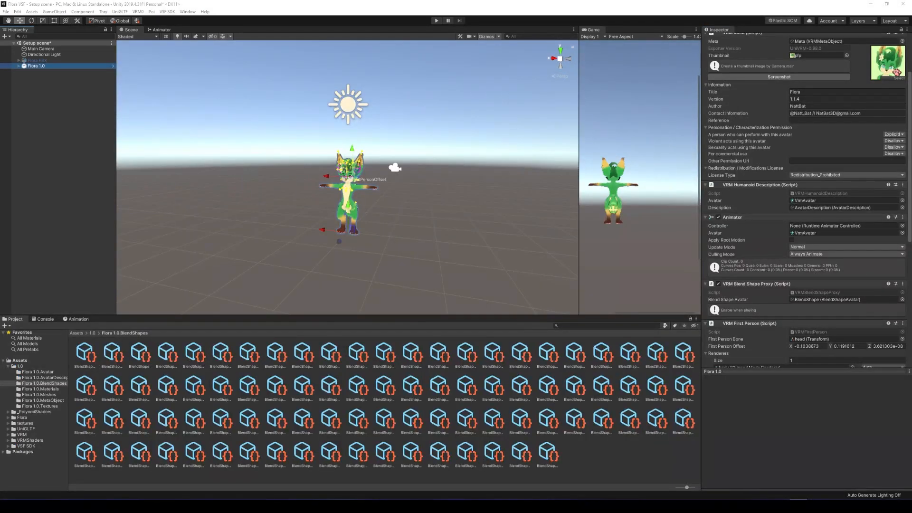
Open the Blend Shape Avatar and inspect the LookUp clip's body blendshape values.
double_click(837, 301)
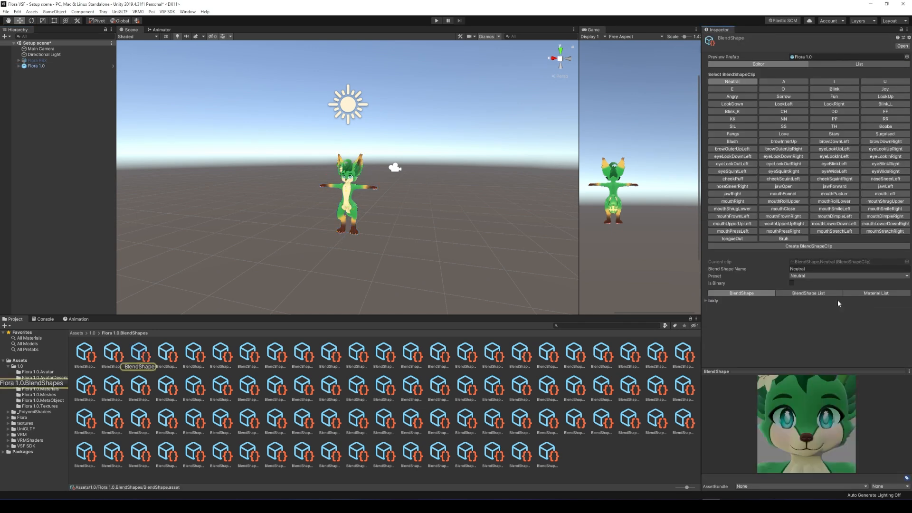
left_click(878, 99)
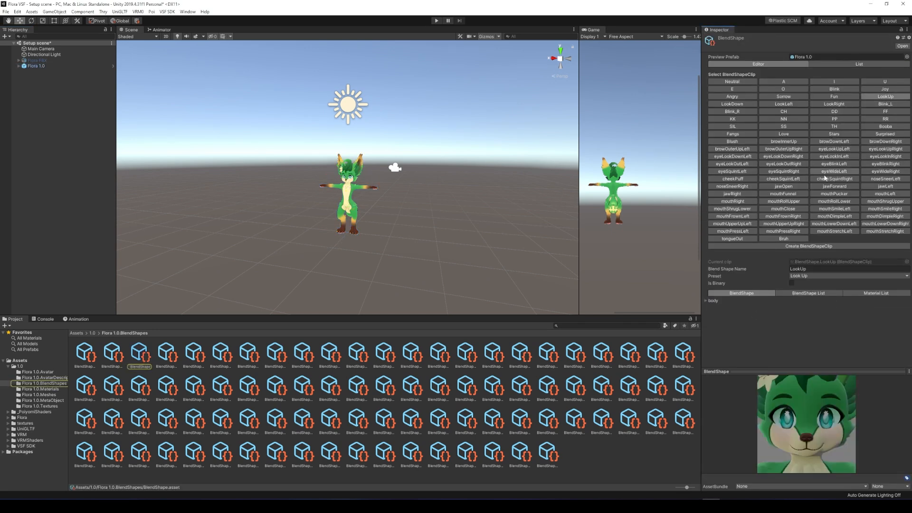
left_click(706, 300)
scroll(757, 170, "down", 5)
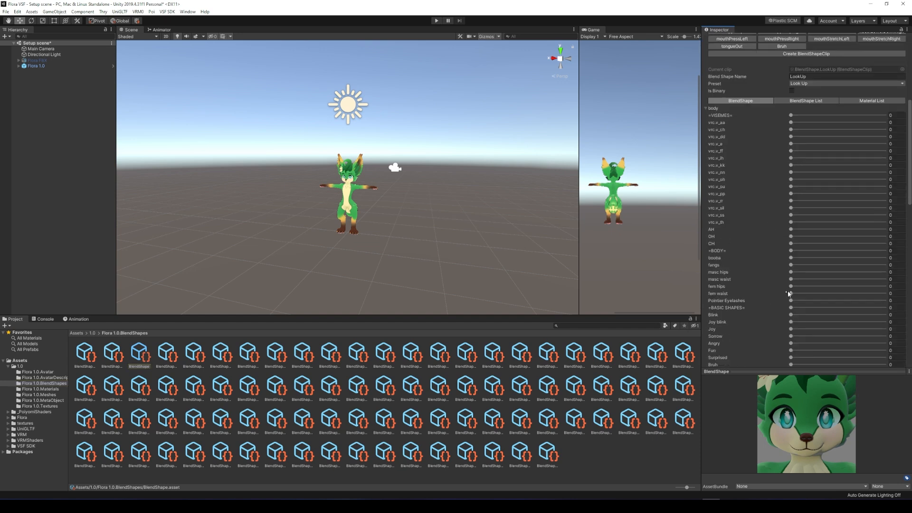
scroll(789, 294, "down", 2)
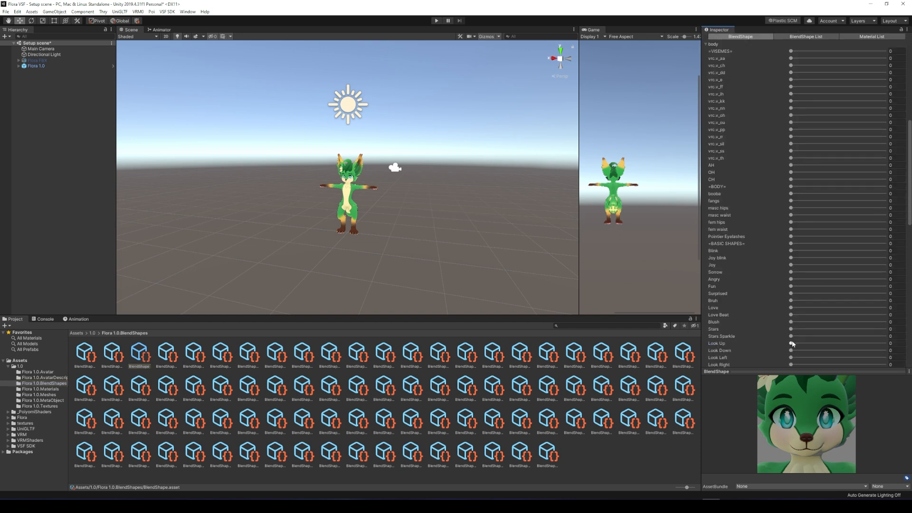
scroll(729, 274, "up", 8)
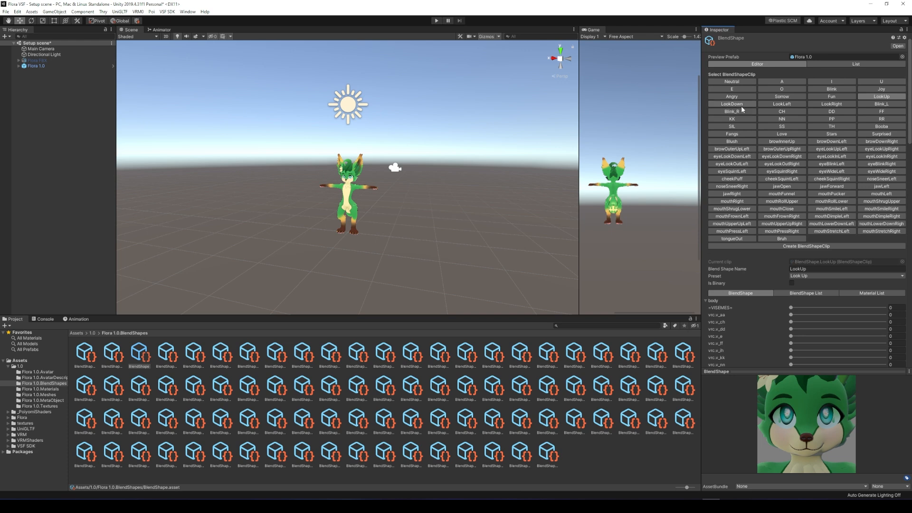
Check the other look clips and set Look Right to 100 in the LookLeft clip.
left_click(740, 105)
left_click(707, 300)
scroll(797, 353, "down", 5)
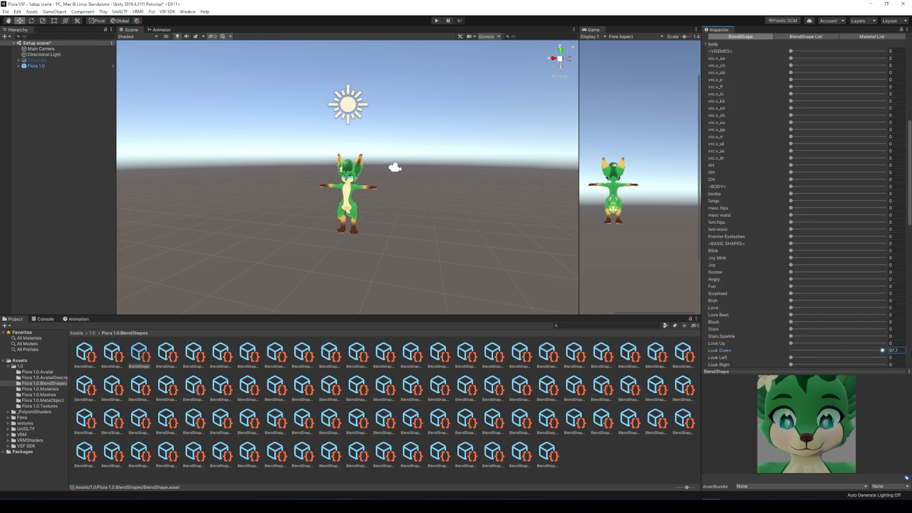
scroll(772, 258, "up", 5)
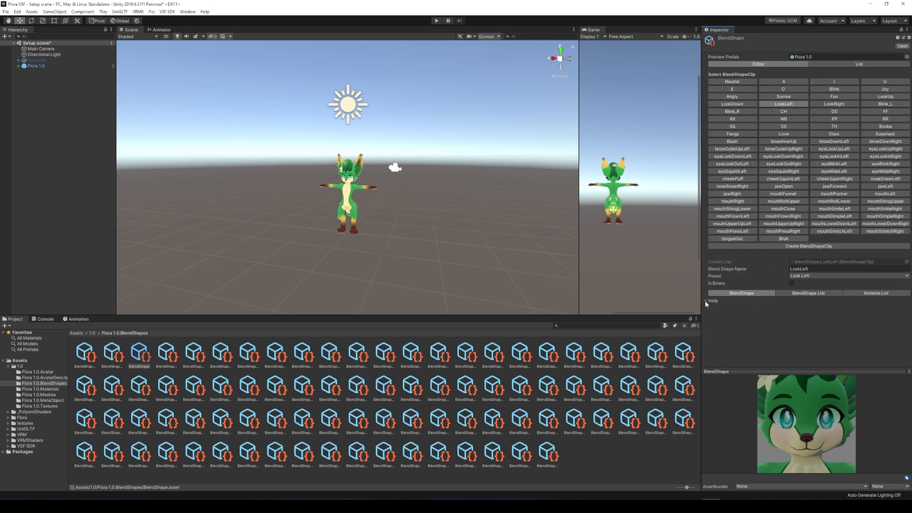
scroll(751, 282, "down", 10)
scroll(803, 152, "up", 10)
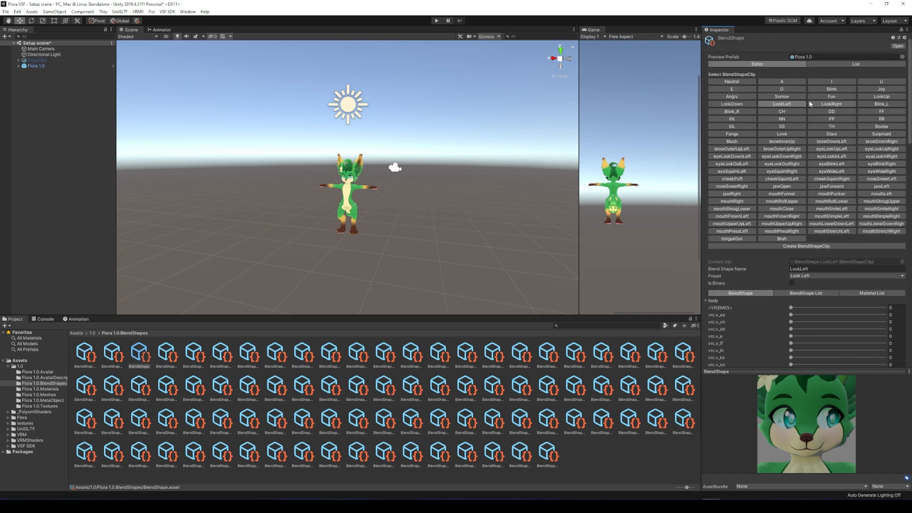
scroll(792, 332, "down", 4)
left_click_drag(792, 365, 885, 365)
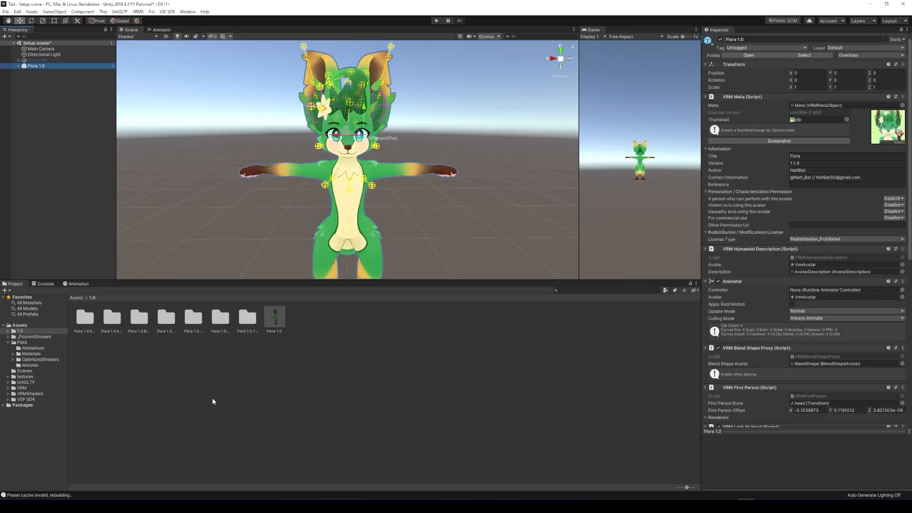
Export Flora 1.0 as an avatar bundle via VSF SDK > Export avatar bundle.
left_click(212, 402)
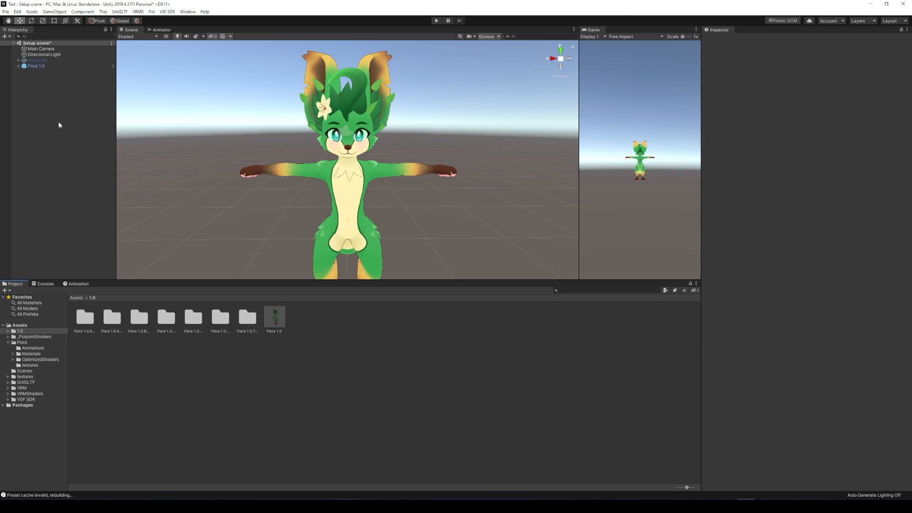
left_click(42, 66)
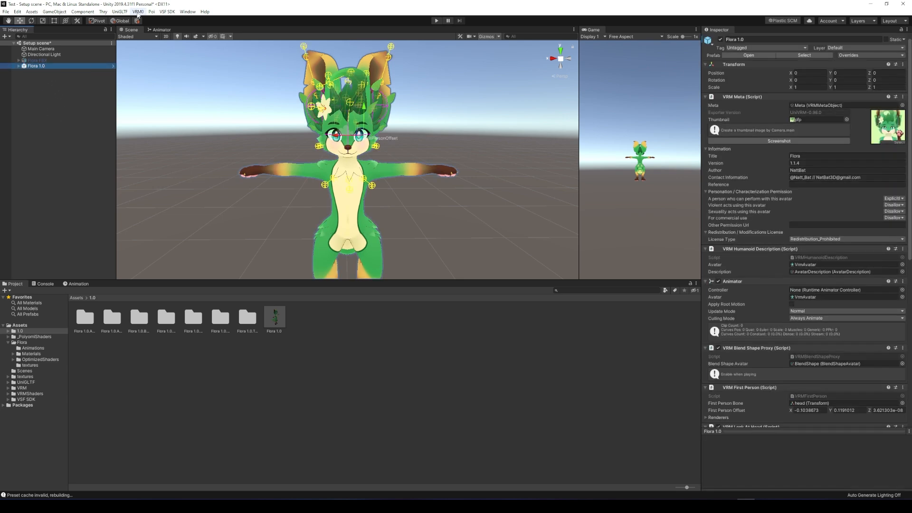
left_click(168, 12)
left_click(193, 21)
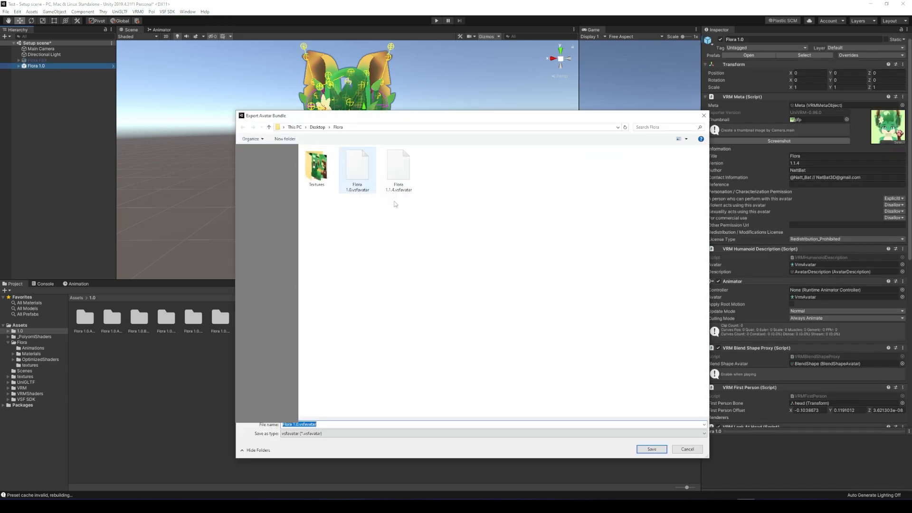